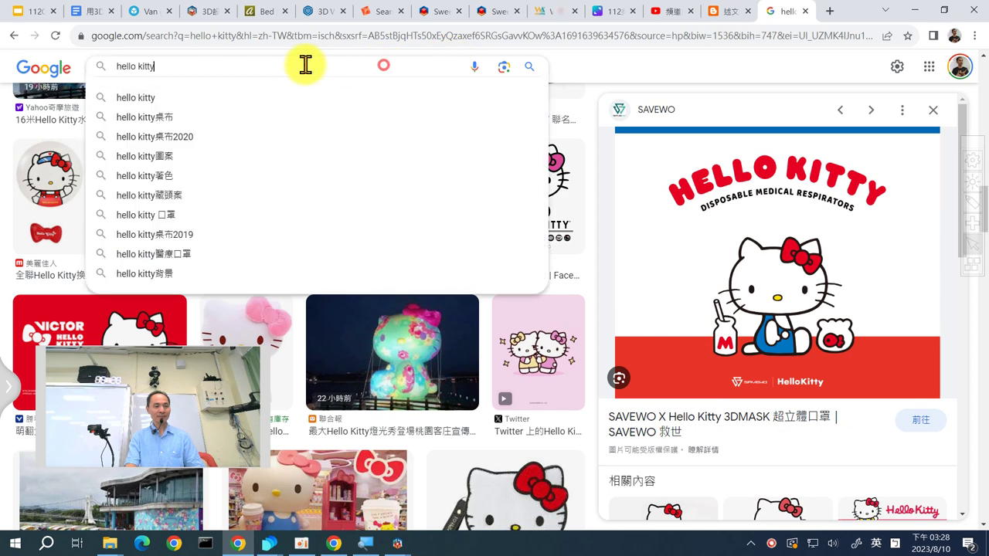
Step: Clear the hello kitty query and try to search by voice, allowing the site to use the microphone
{"action": "key", "text": "BackSpace"}
{"action": "left_click", "coordinate": [478, 68]}
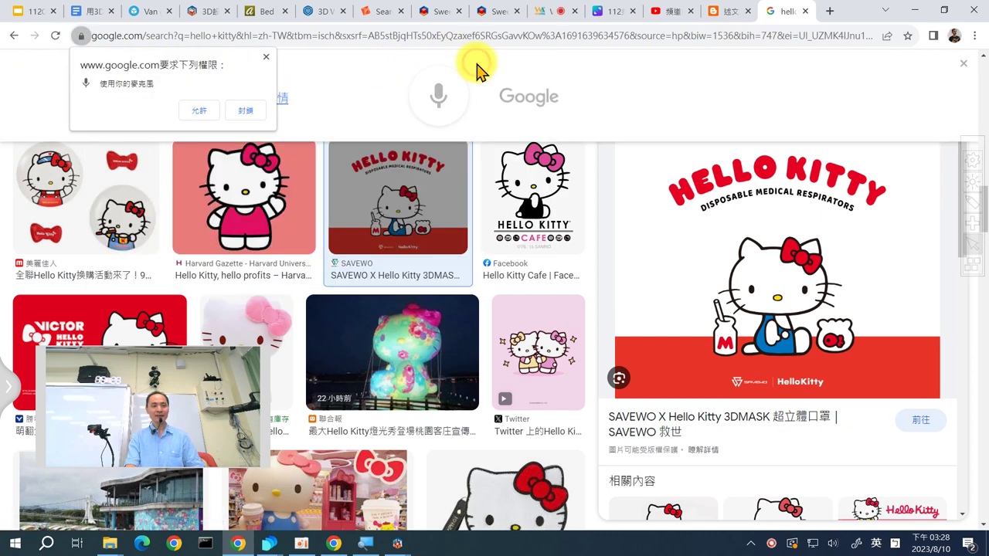
{"action": "left_click", "coordinate": [199, 113]}
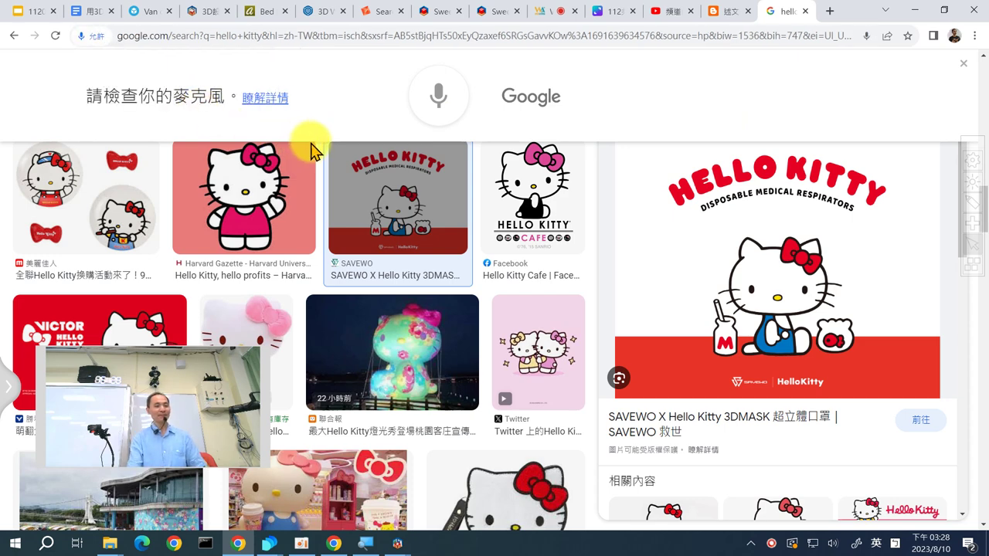
{"action": "left_click", "coordinate": [434, 96]}
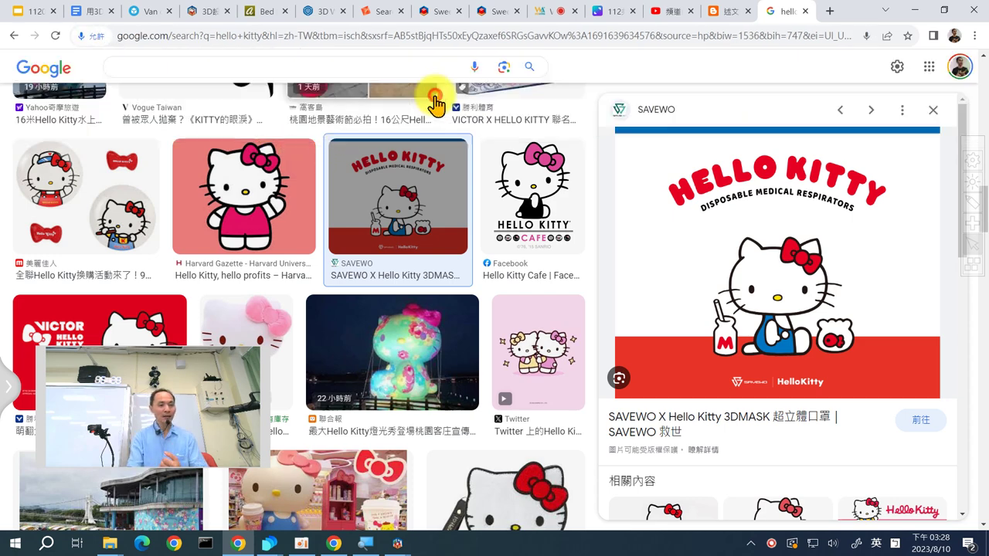
{"action": "left_click", "coordinate": [468, 66]}
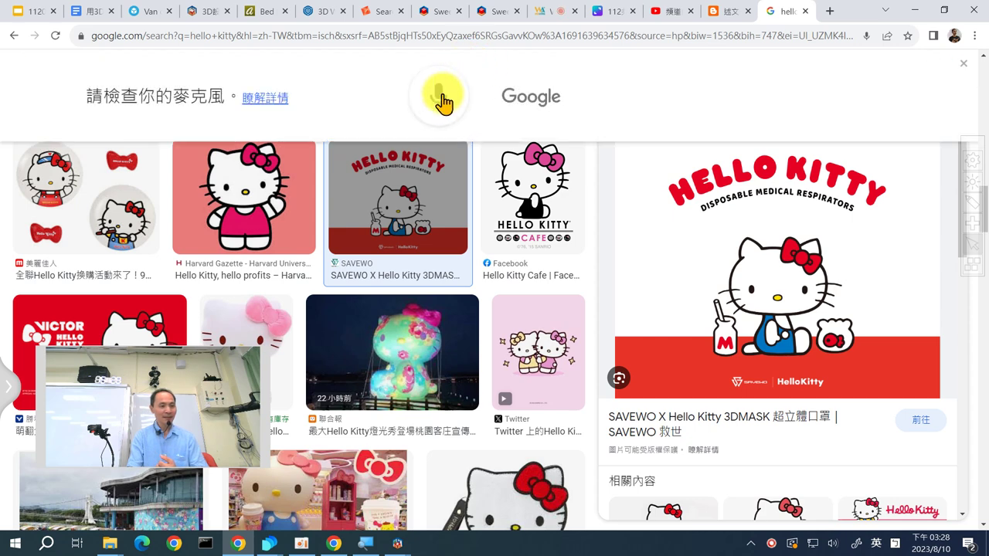
{"action": "left_click", "coordinate": [440, 97]}
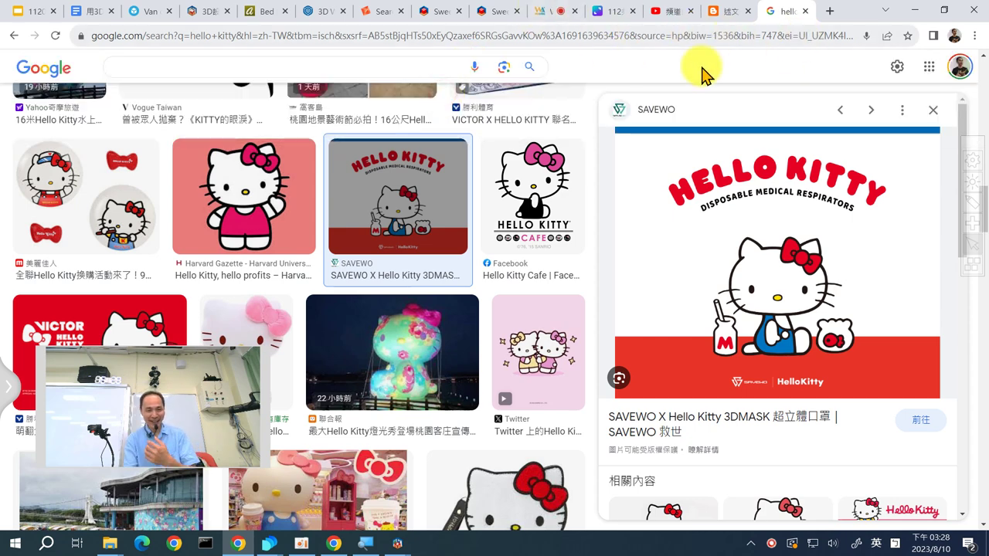
Step: Search Google Images for 日月潭
{"action": "left_click", "coordinate": [368, 63]}
{"action": "type", "text": "日月"}
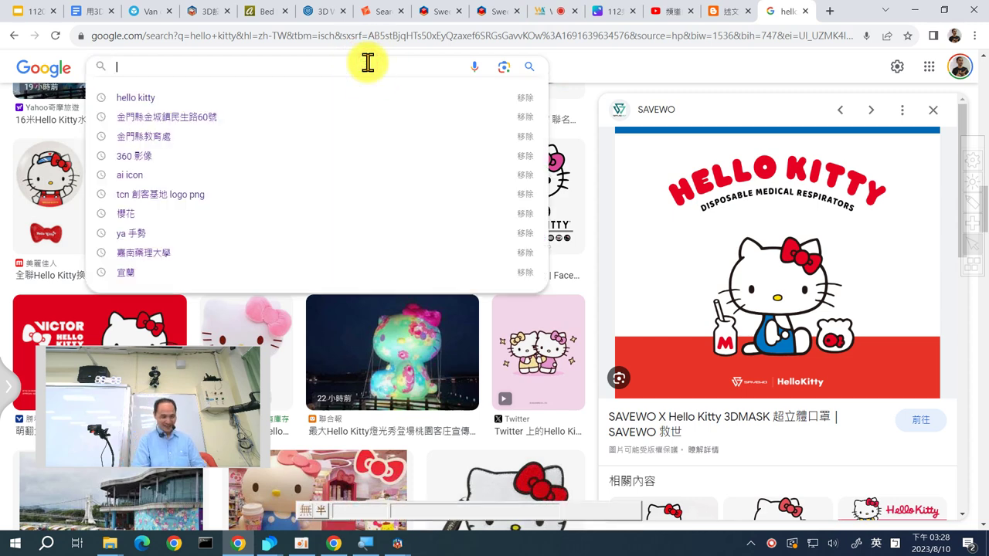
{"action": "type", "text": "潭"}
{"action": "key", "text": "Return"}
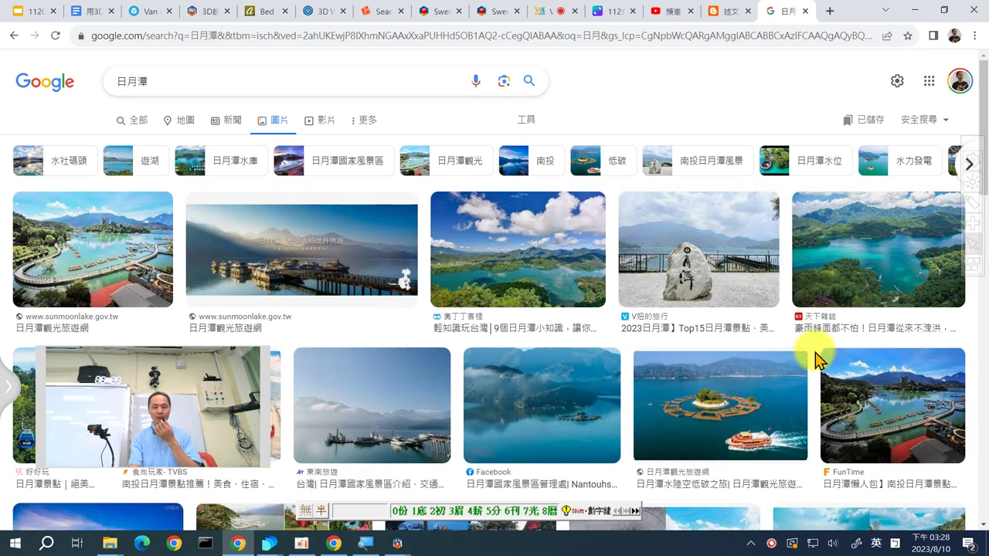
Step: Browse the 日月潭 image results and open the preview of the 朝霧碼頭 picture with the pier under a purple sky
{"action": "scroll", "coordinate": [818, 359], "scroll_direction": "down", "scroll_amount": 3}
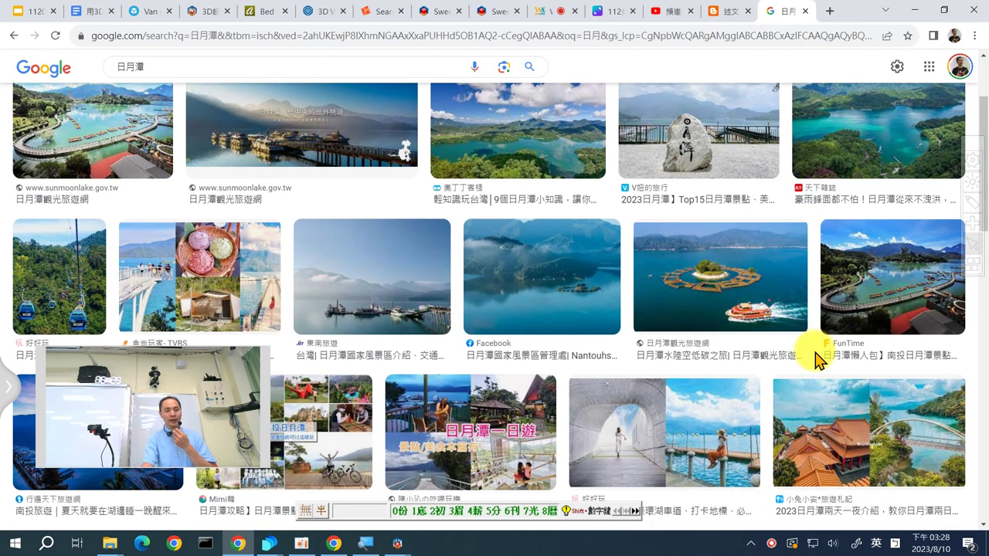
{"action": "scroll", "coordinate": [819, 359], "scroll_direction": "down", "scroll_amount": 5}
{"action": "scroll", "coordinate": [815, 359], "scroll_direction": "down", "scroll_amount": 2}
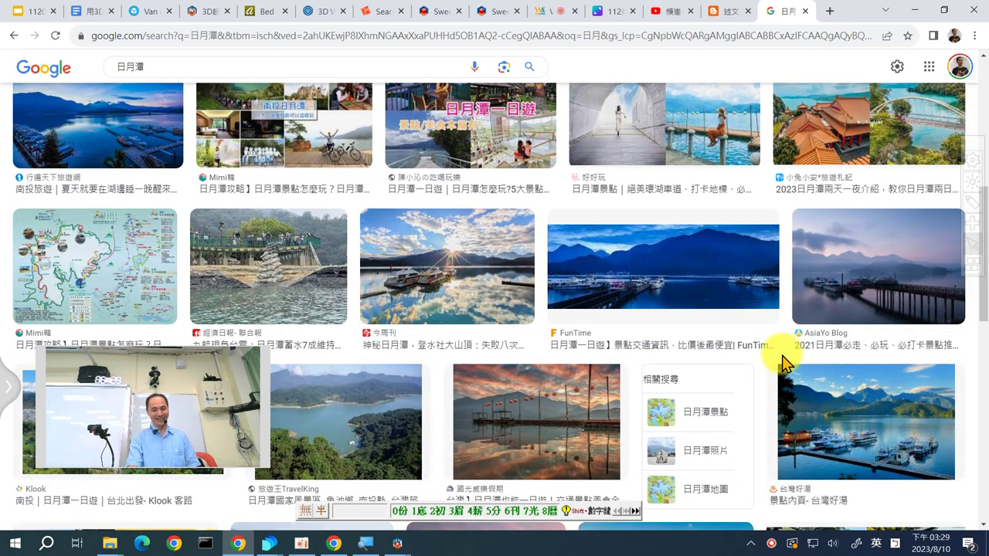
{"action": "scroll", "coordinate": [736, 355], "scroll_direction": "down", "scroll_amount": 5}
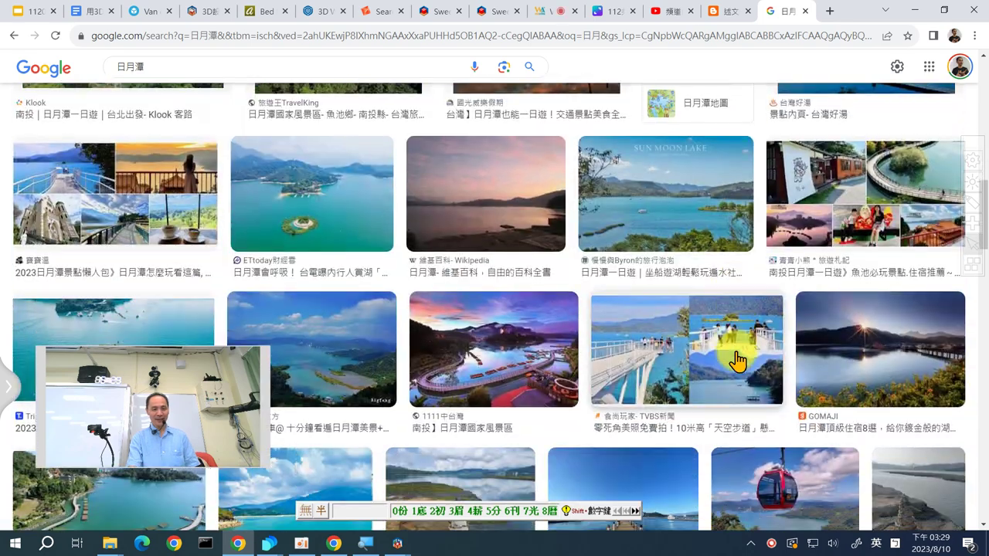
{"action": "scroll", "coordinate": [736, 360], "scroll_direction": "down", "scroll_amount": 2}
{"action": "scroll", "coordinate": [735, 360], "scroll_direction": "down", "scroll_amount": 3}
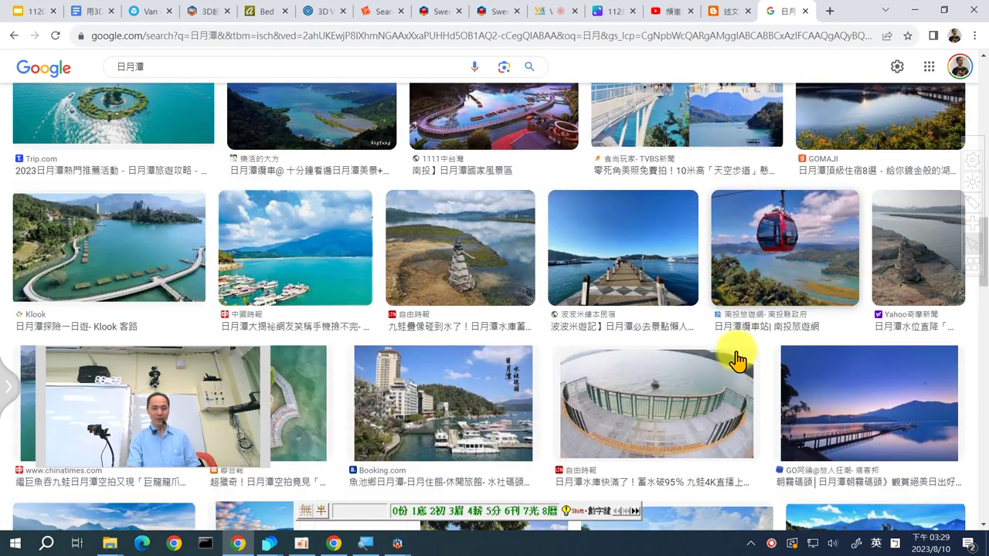
{"action": "scroll", "coordinate": [738, 359], "scroll_direction": "down", "scroll_amount": 2}
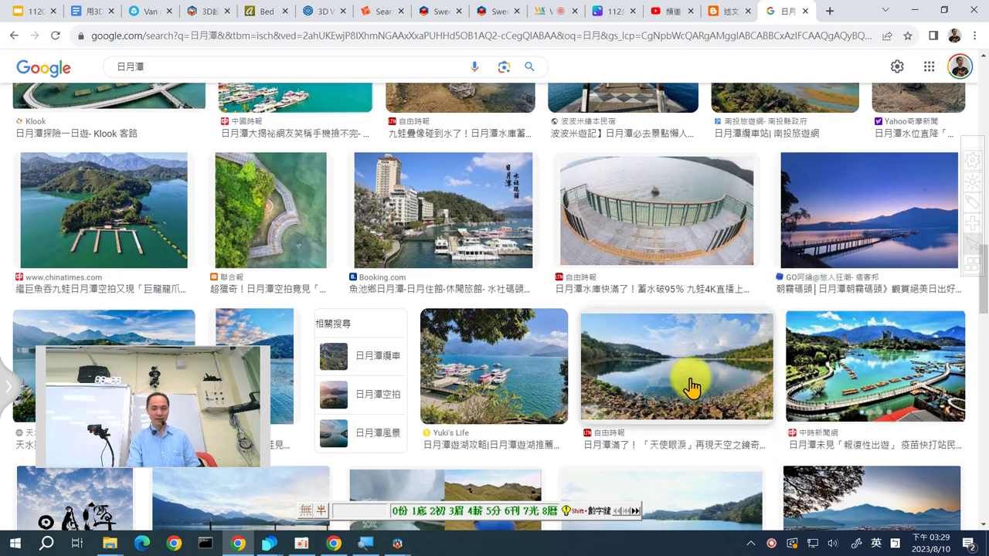
{"action": "left_click", "coordinate": [873, 229]}
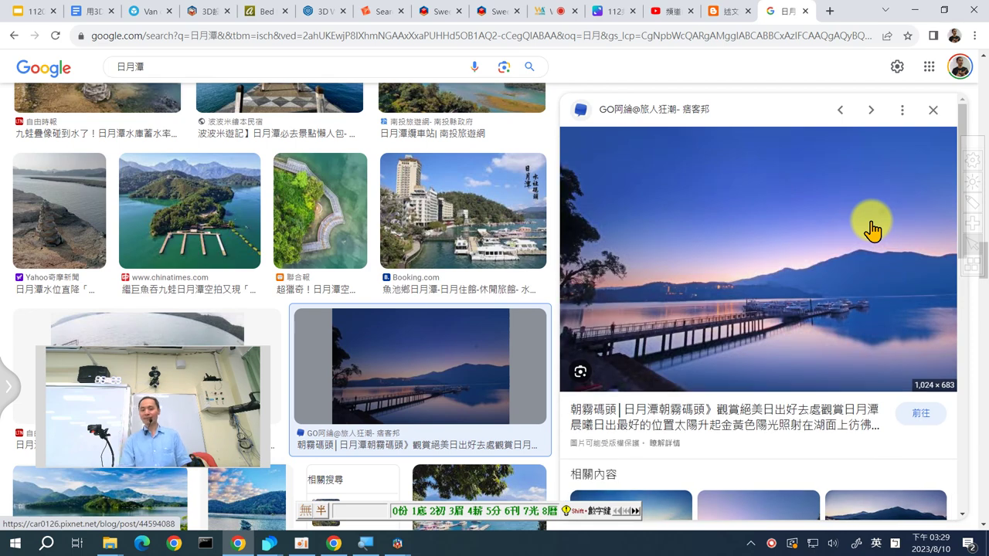
Step: Save the previewed 朝霧碼頭 image to the computer
{"action": "right_click", "coordinate": [826, 241]}
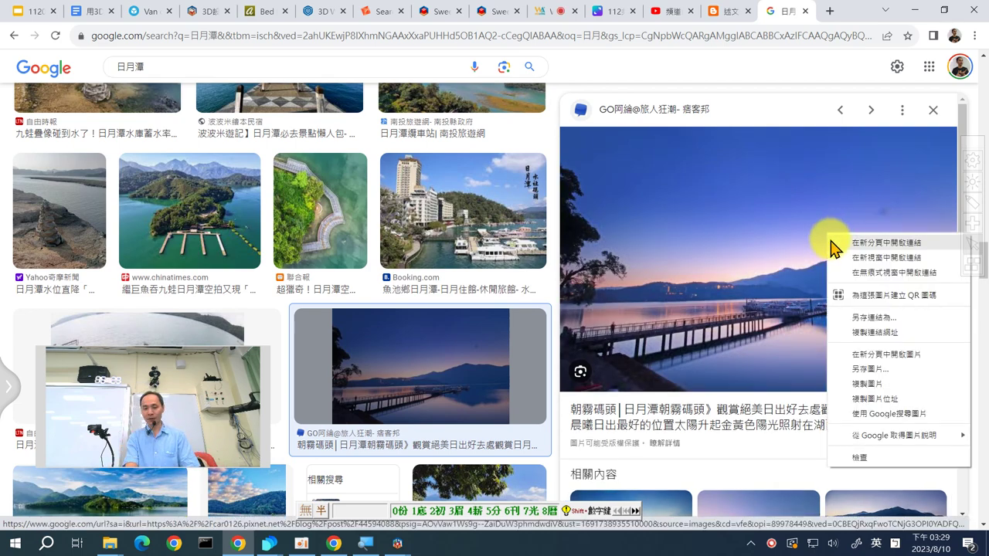
{"action": "left_click", "coordinate": [885, 371]}
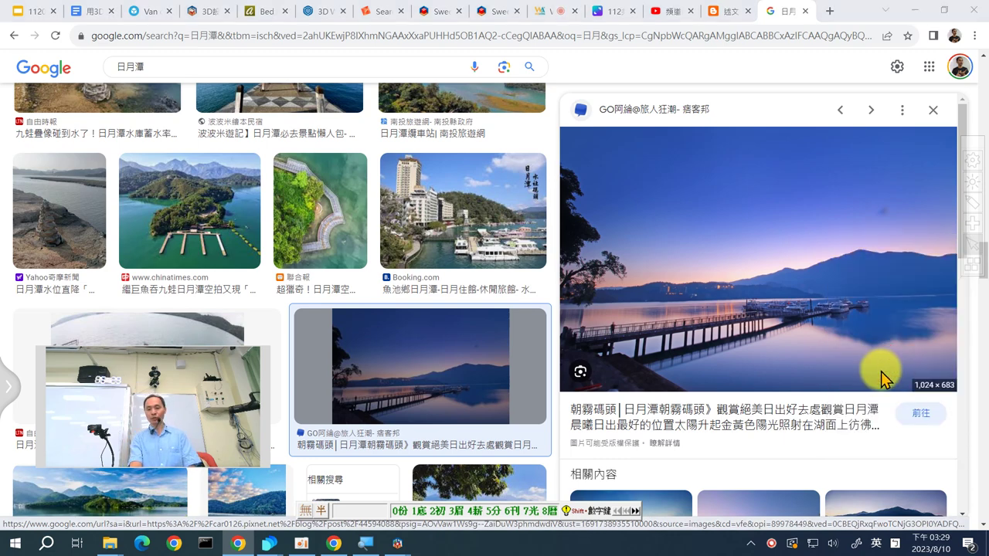
{"action": "left_click", "coordinate": [540, 320]}
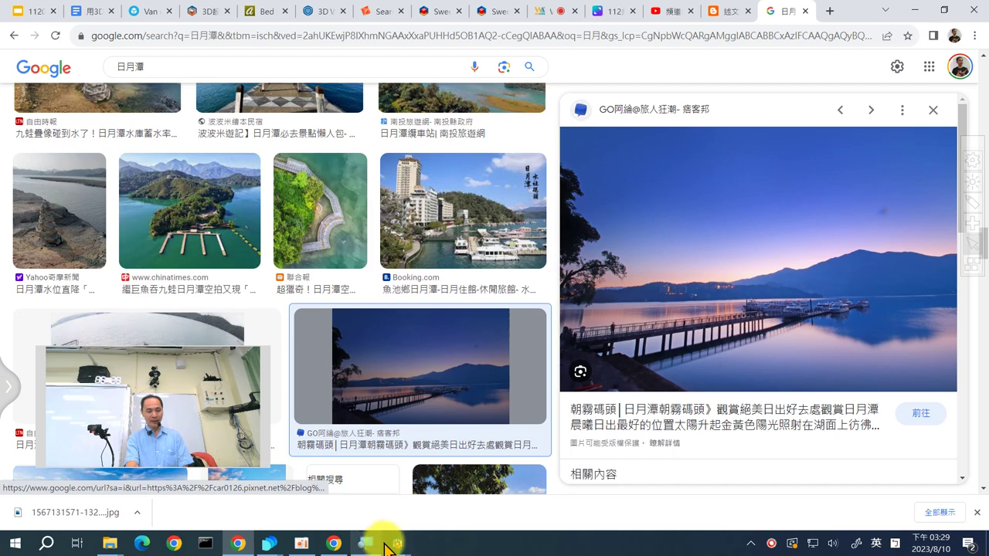
Step: Switch to Sweet Home 3D, activate the selection tool and select the wooden table in the plan
{"action": "mouse_move", "coordinate": [397, 543]}
{"action": "left_click", "coordinate": [357, 499]}
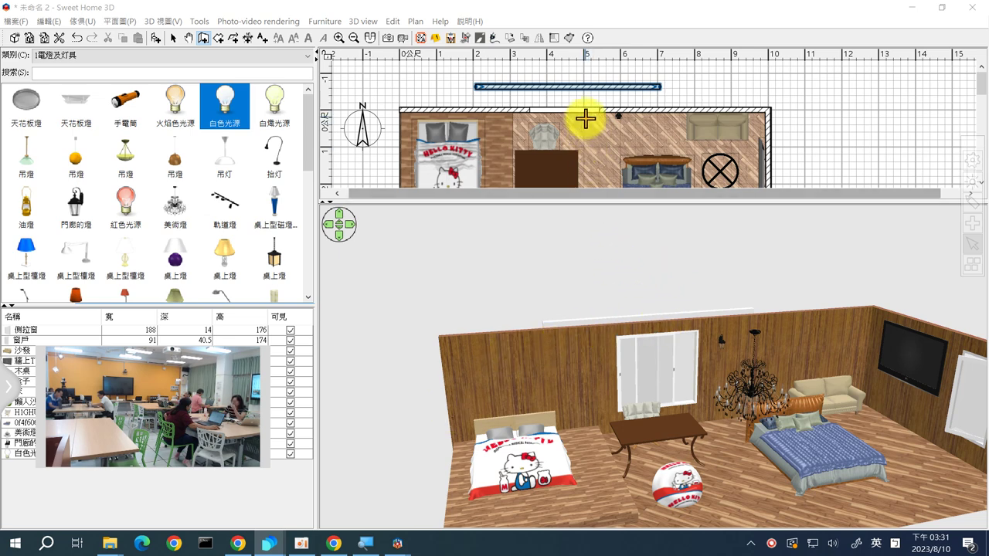
{"action": "left_click", "coordinate": [174, 37]}
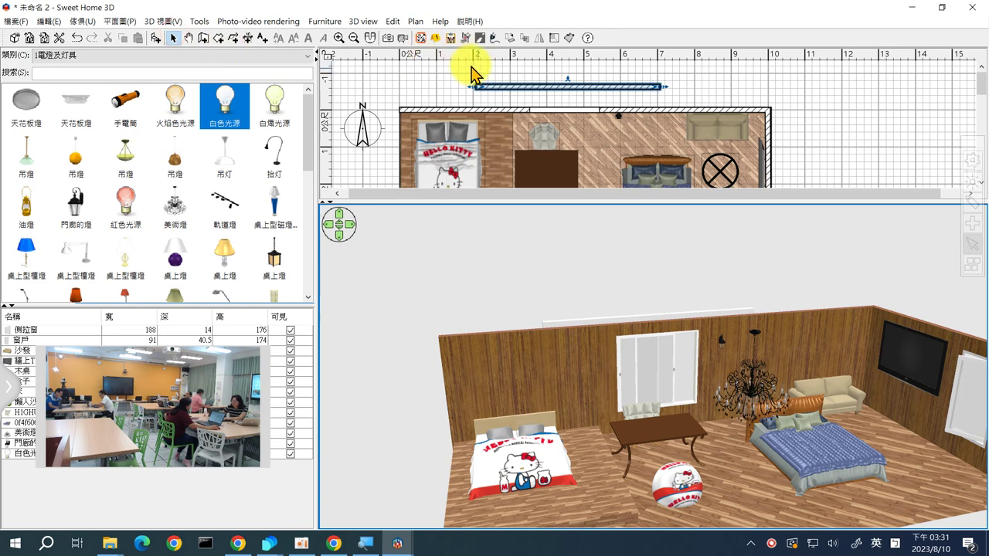
{"action": "left_click", "coordinate": [542, 160]}
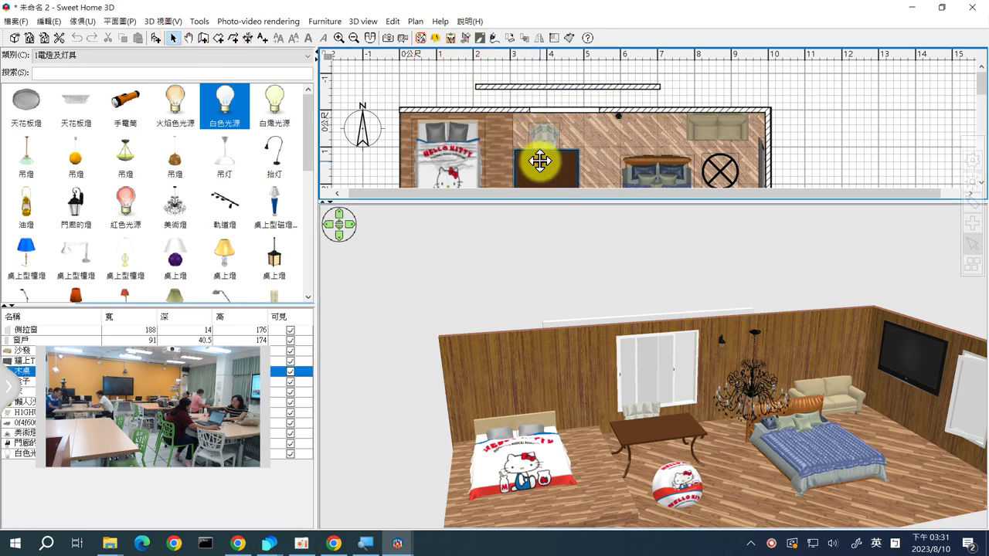
{"action": "left_click", "coordinate": [972, 198]}
{"action": "mouse_move", "coordinate": [529, 204]}
{"action": "left_mouse_down"}
{"action": "mouse_move", "coordinate": [496, 186]}
{"action": "mouse_move", "coordinate": [528, 131]}
{"action": "mouse_move", "coordinate": [590, 164]}
{"action": "mouse_move", "coordinate": [523, 206]}
{"action": "left_mouse_up"}
{"action": "mouse_move", "coordinate": [690, 407]}
{"action": "left_mouse_down"}
{"action": "mouse_move", "coordinate": [640, 400]}
{"action": "mouse_move", "coordinate": [615, 365]}
{"action": "mouse_move", "coordinate": [642, 325]}
{"action": "mouse_move", "coordinate": [694, 349]}
{"action": "mouse_move", "coordinate": [669, 393]}
{"action": "left_mouse_up"}
{"action": "mouse_move", "coordinate": [363, 356]}
{"action": "left_mouse_down"}
{"action": "mouse_move", "coordinate": [724, 353]}
{"action": "mouse_move", "coordinate": [900, 364]}
{"action": "left_mouse_up"}
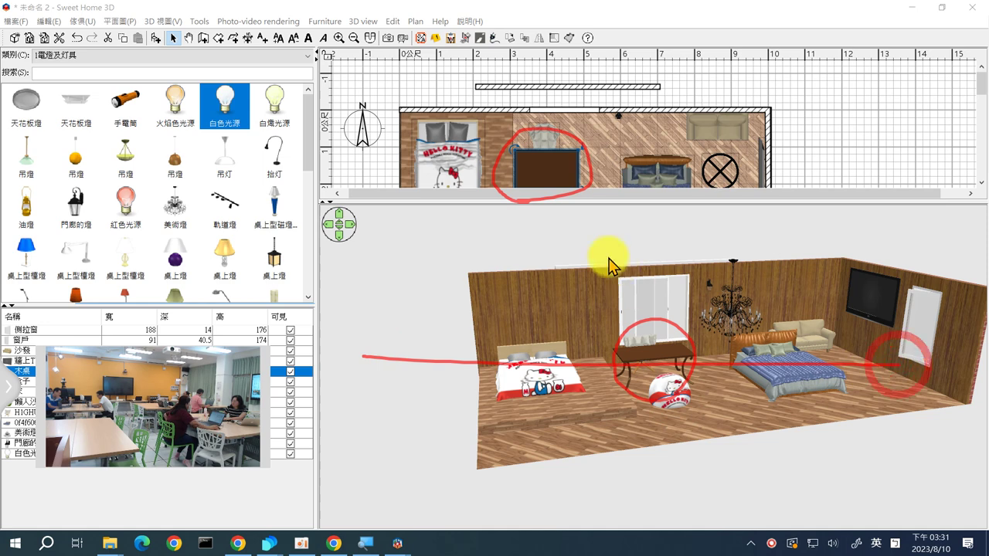
{"action": "left_click_drag", "start_coordinate": [649, 214], "coordinate": [647, 470]}
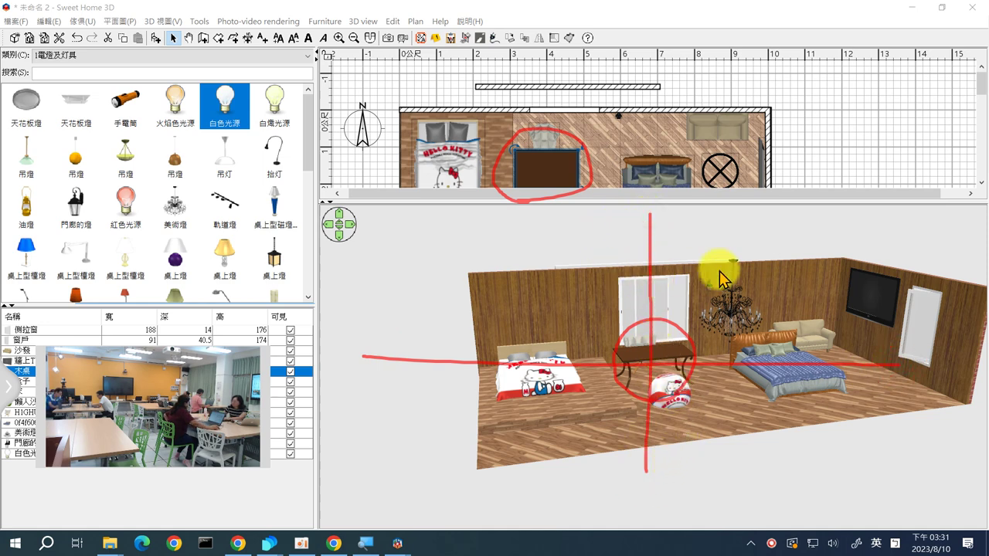
{"action": "mouse_move", "coordinate": [699, 226]}
{"action": "left_mouse_down"}
{"action": "mouse_move", "coordinate": [491, 246]}
{"action": "mouse_move", "coordinate": [548, 530]}
{"action": "mouse_move", "coordinate": [971, 427]}
{"action": "mouse_move", "coordinate": [755, 243]}
{"action": "left_mouse_up"}
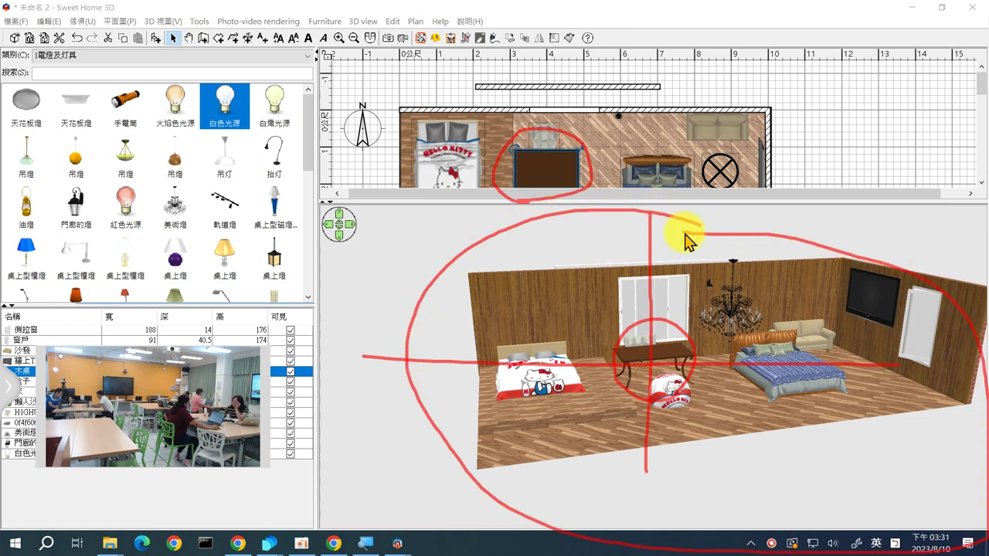
{"action": "left_click_drag", "start_coordinate": [850, 80], "coordinate": [815, 157]}
{"action": "mouse_move", "coordinate": [797, 89]}
{"action": "left_mouse_down"}
{"action": "mouse_move", "coordinate": [867, 170]}
{"action": "mouse_move", "coordinate": [883, 84]}
{"action": "mouse_move", "coordinate": [921, 158]}
{"action": "left_mouse_up"}
{"action": "key", "text": "Escape"}
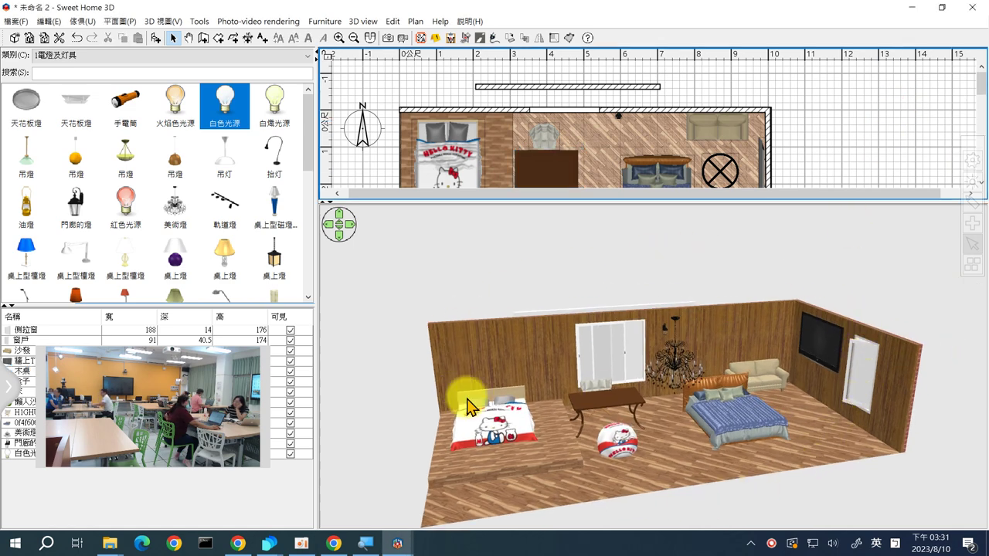
Step: Select and deselect the white light source and the blue bed in the plan to examine how the 3D view follows the selection
{"action": "left_click", "coordinate": [719, 171]}
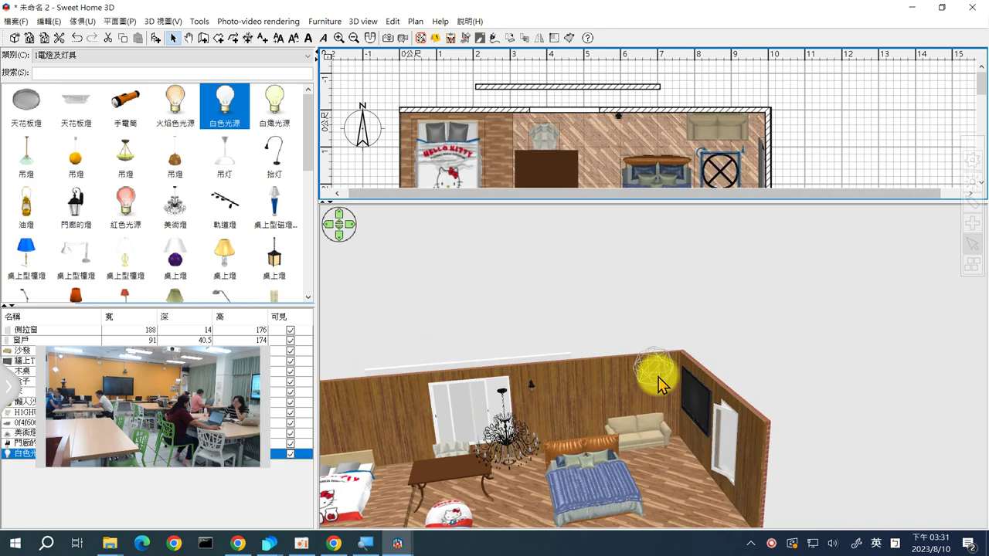
{"action": "left_click", "coordinate": [883, 124]}
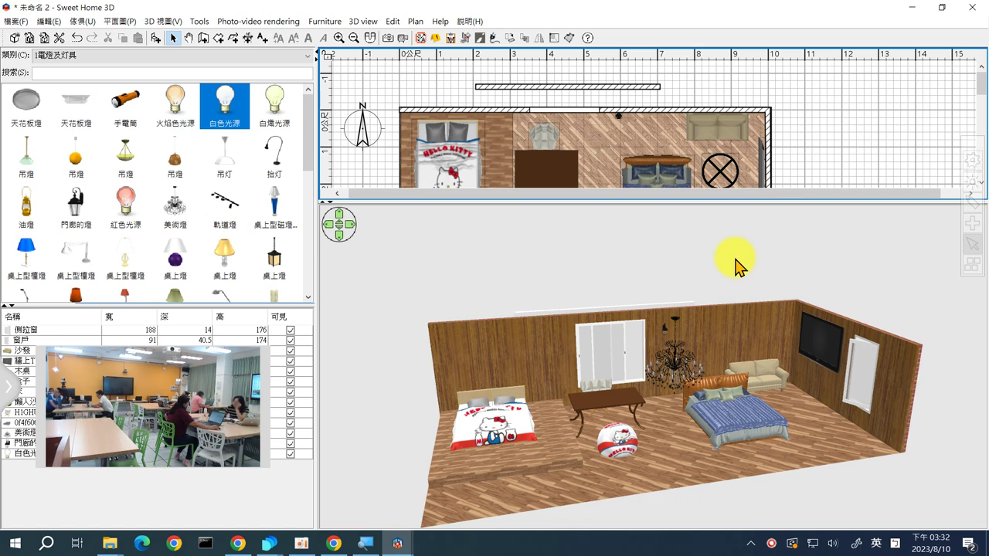
{"action": "scroll", "coordinate": [677, 347], "scroll_direction": "down", "scroll_amount": 3}
{"action": "scroll", "coordinate": [677, 354], "scroll_direction": "down", "scroll_amount": 2}
{"action": "scroll", "coordinate": [676, 354], "scroll_direction": "up", "scroll_amount": 5}
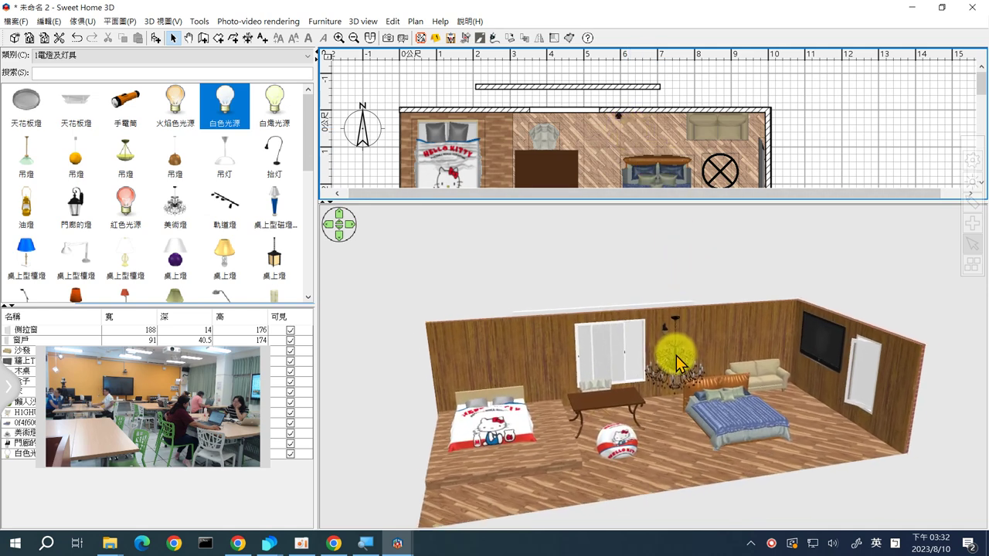
{"action": "scroll", "coordinate": [677, 361], "scroll_direction": "down", "scroll_amount": 3}
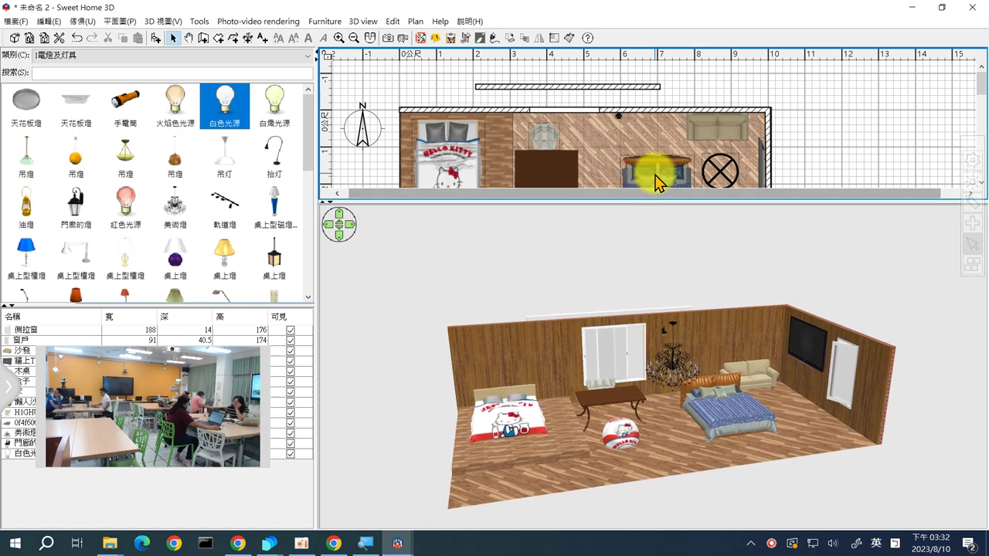
{"action": "left_click", "coordinate": [655, 182]}
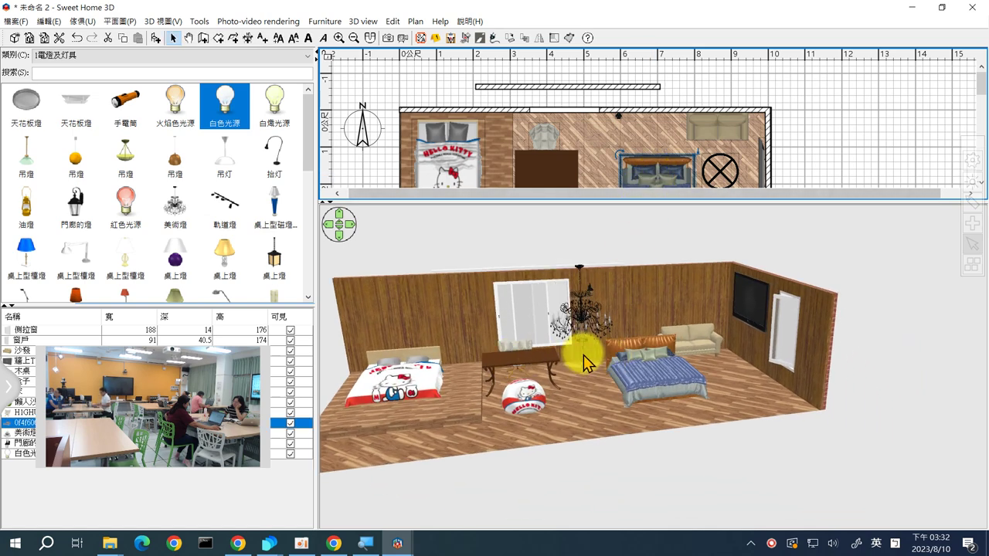
{"action": "left_click", "coordinate": [746, 91]}
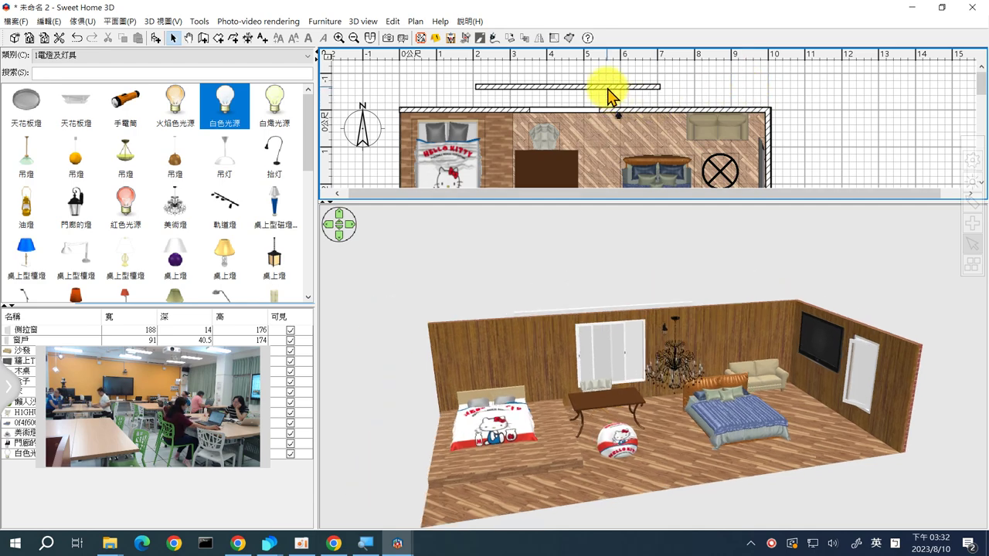
Step: Open the properties of the freestanding wall outside the window and place the dialog clear of that wall in the plan
{"action": "left_click_drag", "start_coordinate": [552, 336], "coordinate": [649, 347]}
{"action": "left_click", "coordinate": [580, 86]}
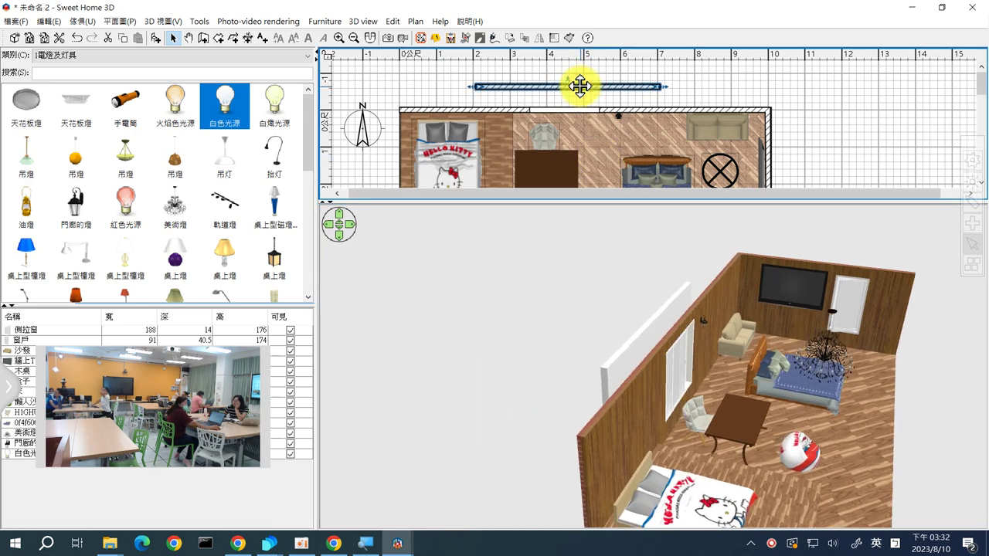
{"action": "double_click", "coordinate": [580, 86]}
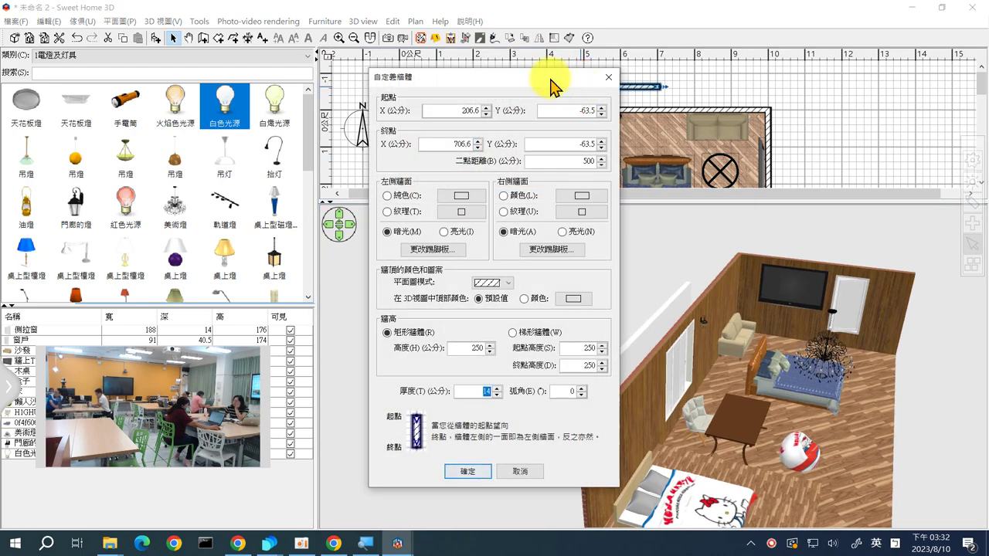
{"action": "left_click_drag", "start_coordinate": [426, 83], "coordinate": [392, 59]}
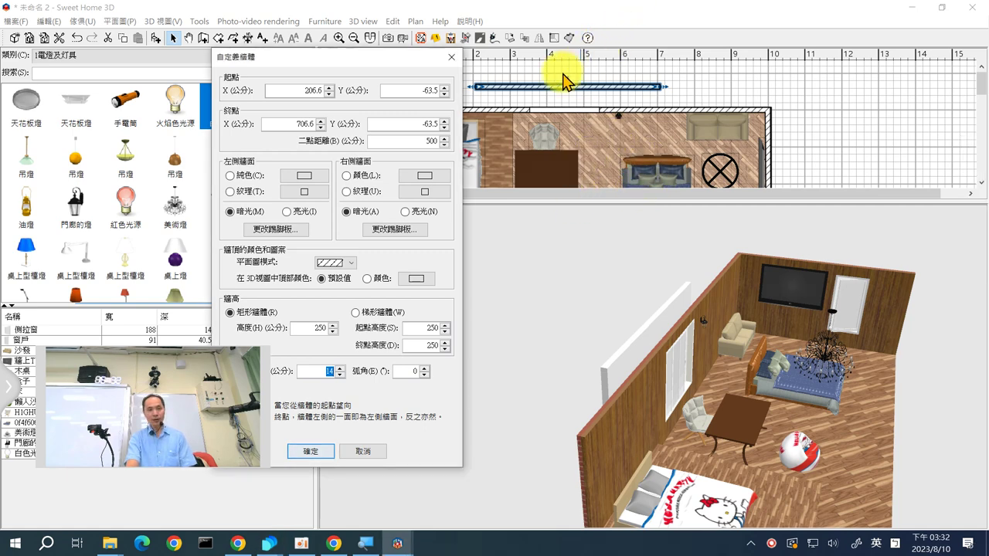
{"action": "mouse_move", "coordinate": [474, 69]}
{"action": "left_mouse_down"}
{"action": "mouse_move", "coordinate": [500, 79]}
{"action": "mouse_move", "coordinate": [481, 92]}
{"action": "left_mouse_up"}
{"action": "mouse_move", "coordinate": [662, 91]}
{"action": "left_mouse_down"}
{"action": "mouse_move", "coordinate": [624, 91]}
{"action": "mouse_move", "coordinate": [648, 60]}
{"action": "mouse_move", "coordinate": [660, 86]}
{"action": "left_mouse_up"}
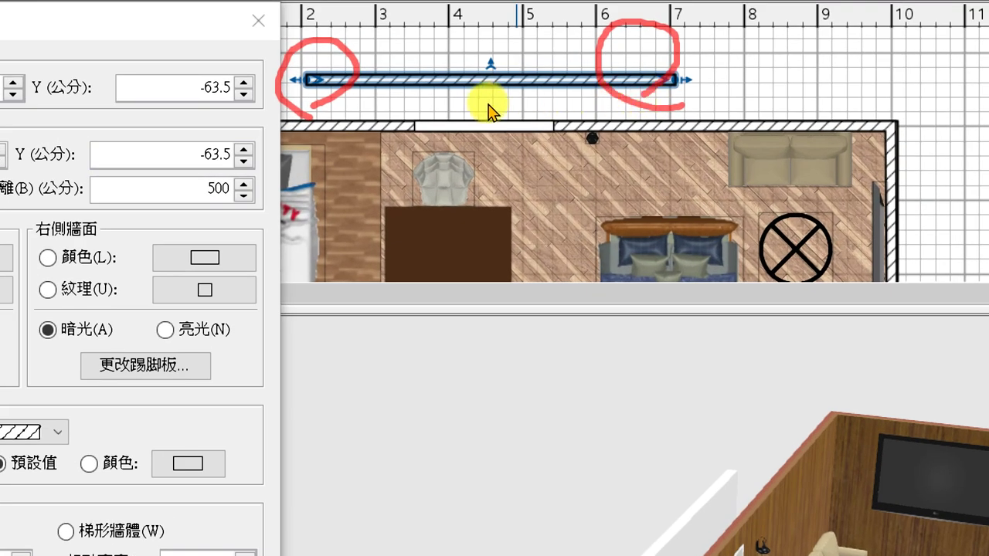
{"action": "left_click_drag", "start_coordinate": [486, 101], "coordinate": [599, 111]}
{"action": "mouse_move", "coordinate": [525, 99]}
{"action": "left_mouse_down"}
{"action": "mouse_move", "coordinate": [600, 105]}
{"action": "mouse_move", "coordinate": [594, 124]}
{"action": "mouse_move", "coordinate": [540, 151]}
{"action": "left_mouse_up"}
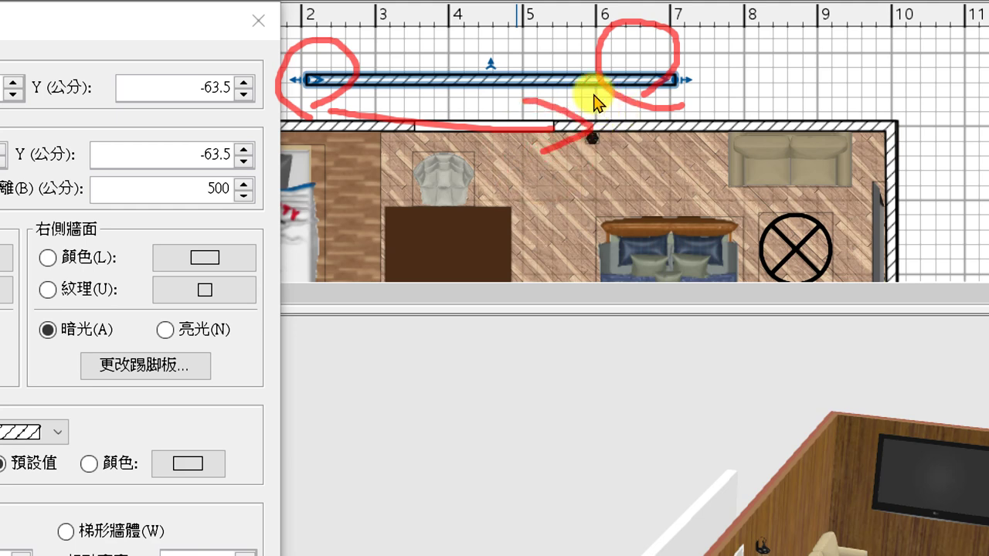
{"action": "left_click_drag", "start_coordinate": [489, 79], "coordinate": [492, 89]}
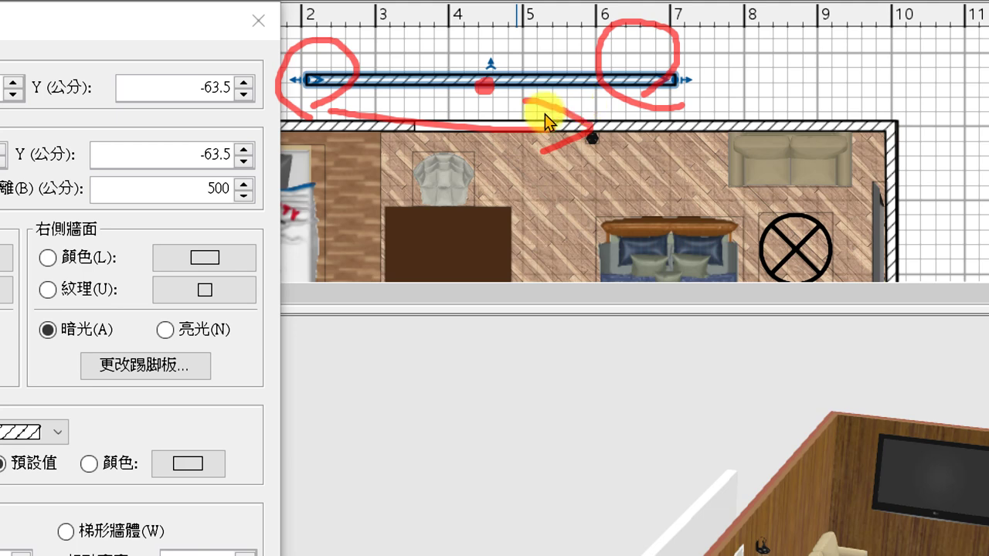
{"action": "mouse_move", "coordinate": [272, 61]}
{"action": "left_mouse_down"}
{"action": "mouse_move", "coordinate": [264, 112]}
{"action": "mouse_move", "coordinate": [278, 154]}
{"action": "left_mouse_up"}
{"action": "left_click_drag", "start_coordinate": [248, 114], "coordinate": [277, 130]}
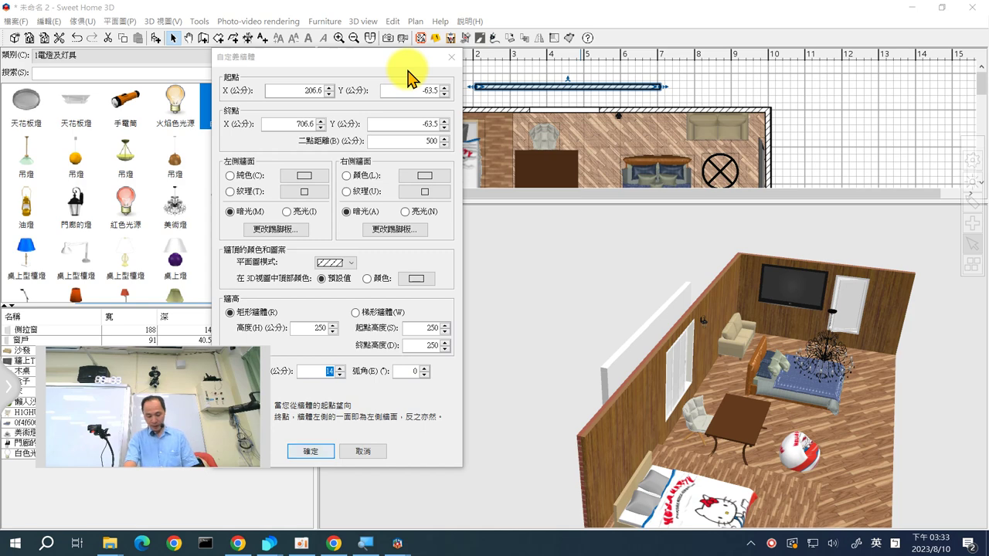
{"action": "mouse_move", "coordinate": [477, 63]}
{"action": "left_mouse_down"}
{"action": "mouse_move", "coordinate": [495, 106]}
{"action": "mouse_move", "coordinate": [644, 103]}
{"action": "mouse_move", "coordinate": [658, 66]}
{"action": "mouse_move", "coordinate": [492, 71]}
{"action": "left_mouse_up"}
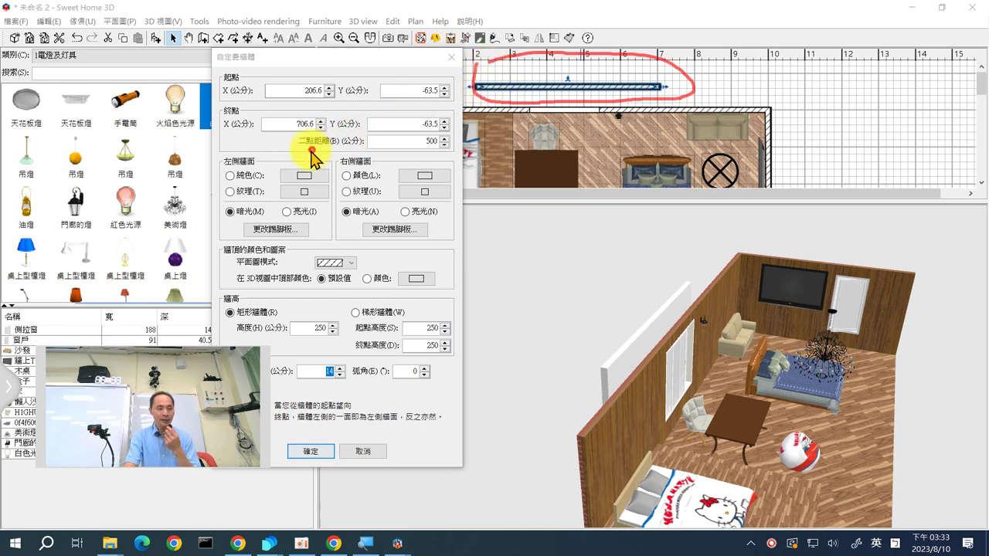
{"action": "mouse_move", "coordinate": [295, 143]}
{"action": "left_mouse_down"}
{"action": "mouse_move", "coordinate": [351, 131]}
{"action": "mouse_move", "coordinate": [452, 139]}
{"action": "mouse_move", "coordinate": [296, 154]}
{"action": "left_mouse_up"}
{"action": "mouse_move", "coordinate": [611, 180]}
{"action": "left_mouse_down"}
{"action": "mouse_move", "coordinate": [601, 128]}
{"action": "mouse_move", "coordinate": [592, 138]}
{"action": "mouse_move", "coordinate": [646, 137]}
{"action": "left_mouse_up"}
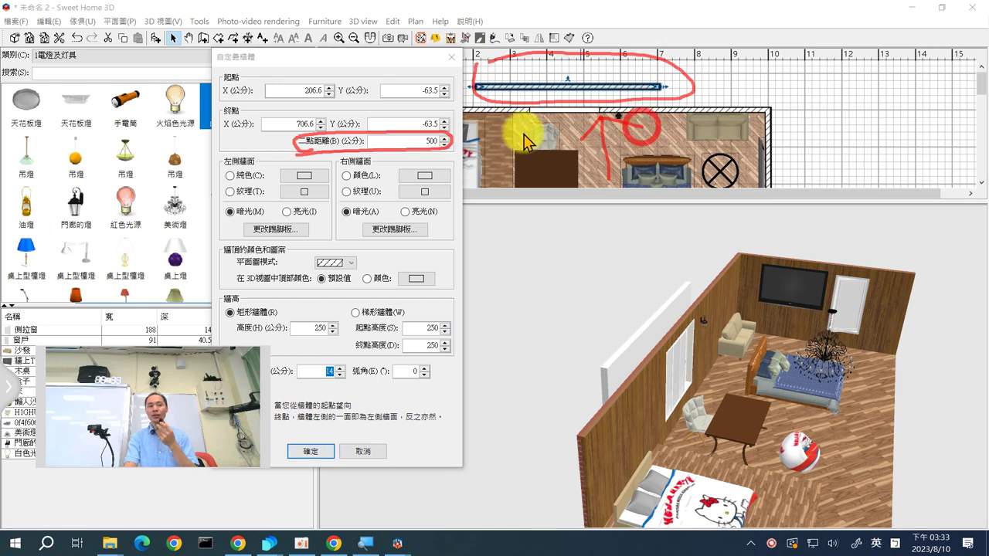
{"action": "left_click_drag", "start_coordinate": [466, 147], "coordinate": [475, 136]}
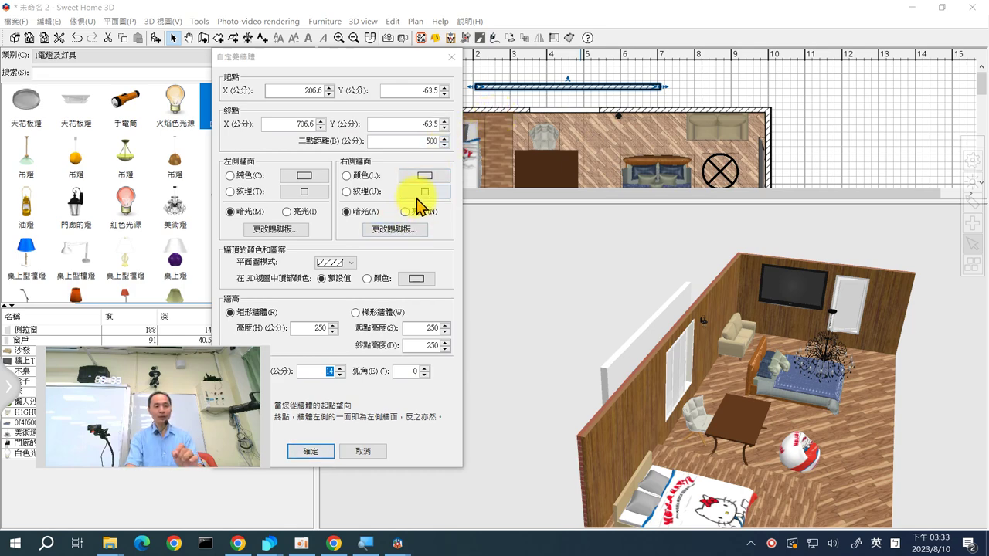
Step: Import the downloaded 朝霧碼頭 image from the browser as a new texture for the wall's right side, reducing it to 512x342
{"action": "left_click", "coordinate": [423, 193]}
{"action": "left_click_drag", "start_coordinate": [398, 148], "coordinate": [652, 94]}
{"action": "left_click", "coordinate": [683, 295]}
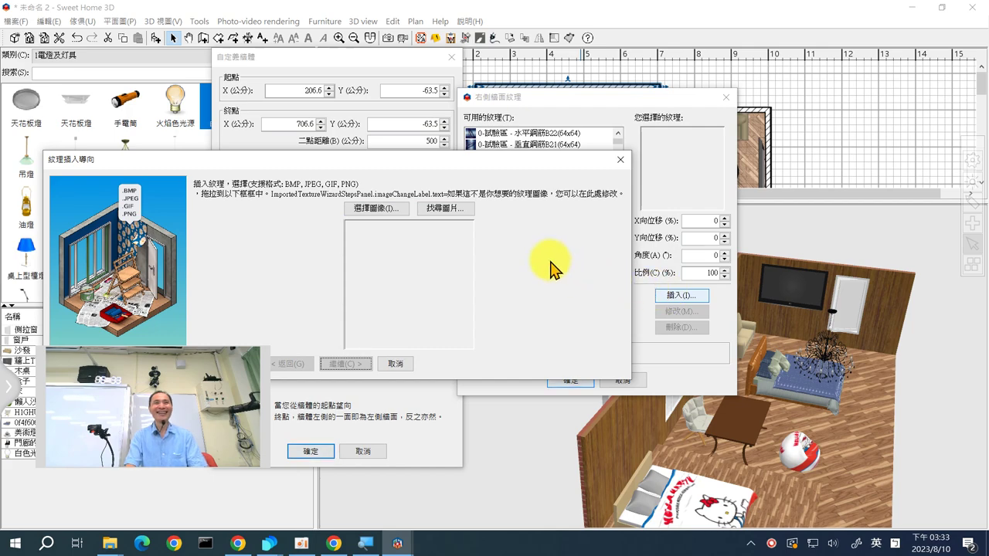
{"action": "left_click", "coordinate": [239, 543]}
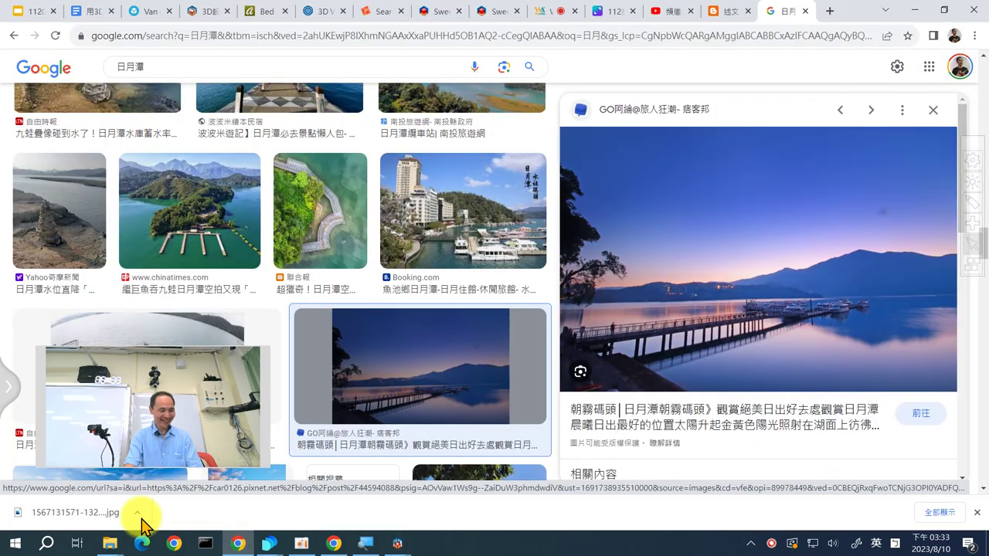
{"action": "left_click_drag", "start_coordinate": [78, 513], "coordinate": [399, 281]}
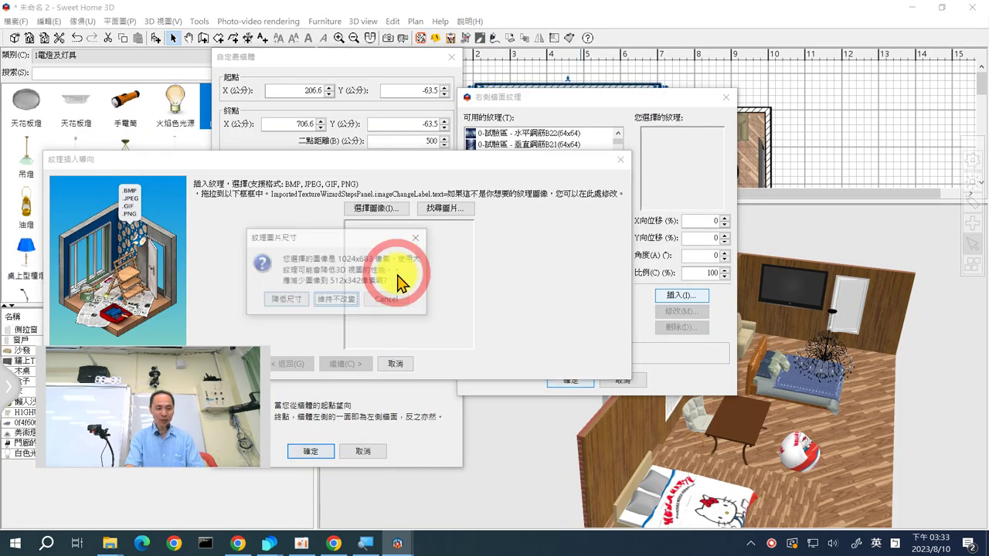
{"action": "left_click", "coordinate": [286, 300]}
{"action": "left_click", "coordinate": [338, 364]}
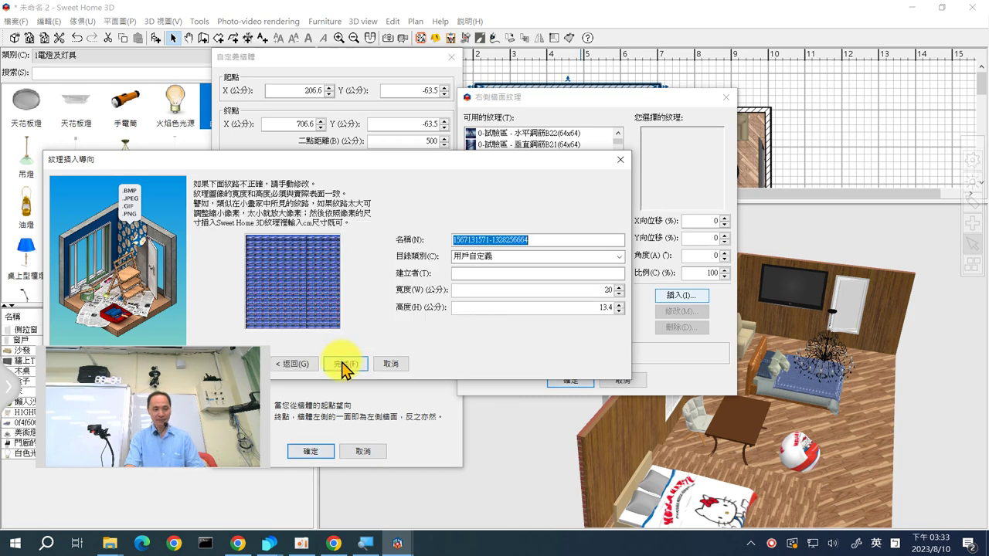
Step: Set the imported texture's width to 500 cm, finish the import and apply it to the right side of the freestanding wall
{"action": "left_click", "coordinate": [597, 291]}
{"action": "type", "text": "500"}
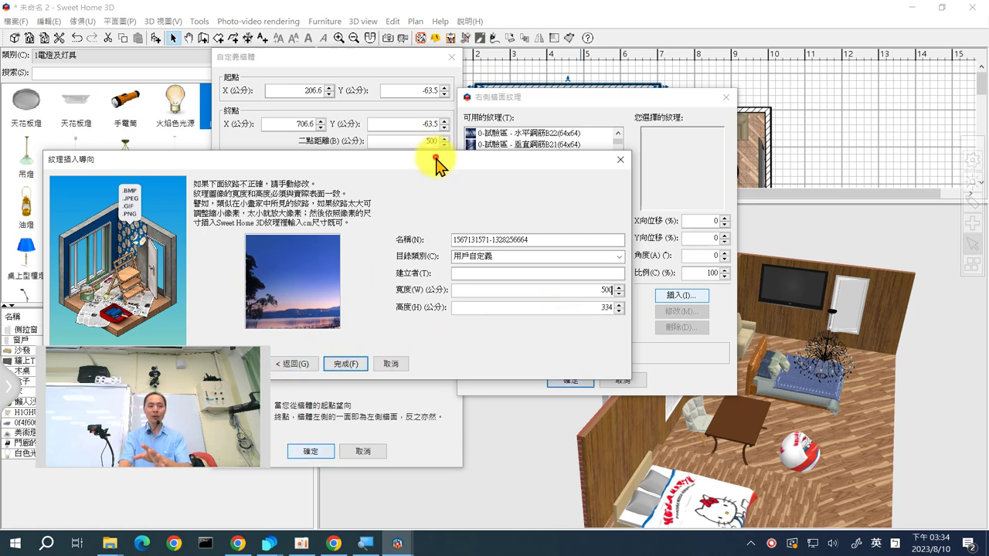
{"action": "left_click_drag", "start_coordinate": [441, 159], "coordinate": [471, 111]}
{"action": "left_click", "coordinate": [374, 315]}
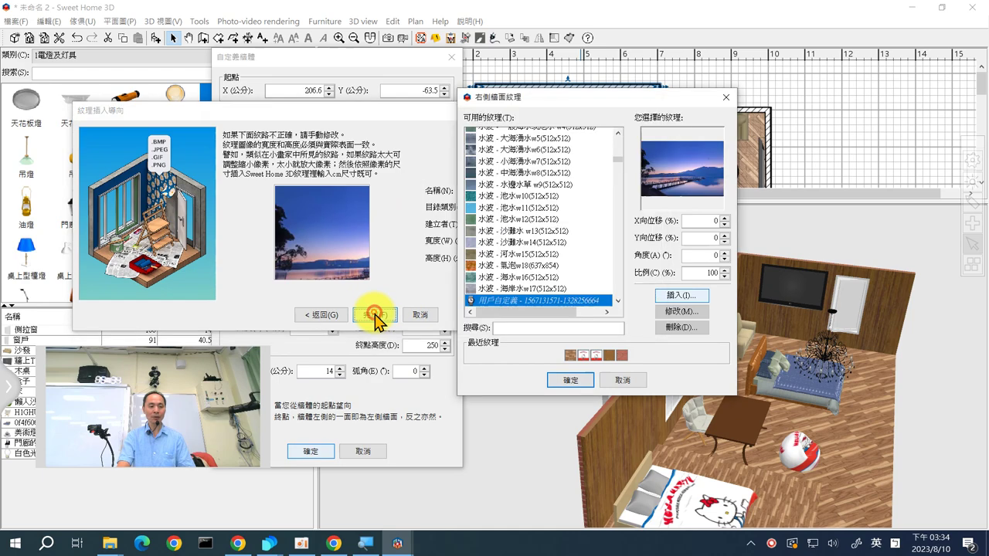
{"action": "left_click", "coordinate": [570, 381]}
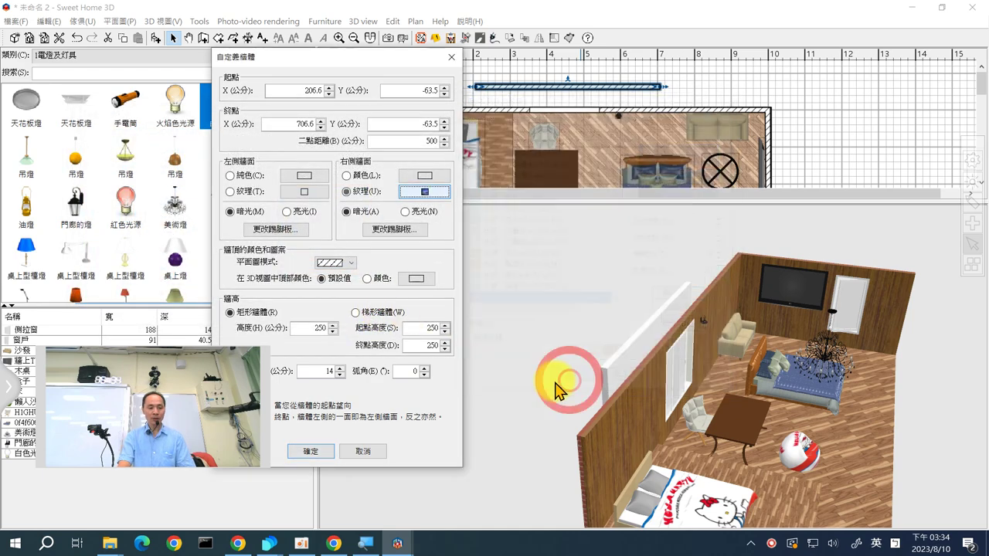
{"action": "left_click", "coordinate": [310, 451]}
Step: Examine the landscape backdrop through the window in the 3D view and deselect the freestanding wall
{"action": "left_click_drag", "start_coordinate": [776, 469], "coordinate": [668, 427]}
{"action": "scroll", "coordinate": [669, 426], "scroll_direction": "up", "scroll_amount": 8}
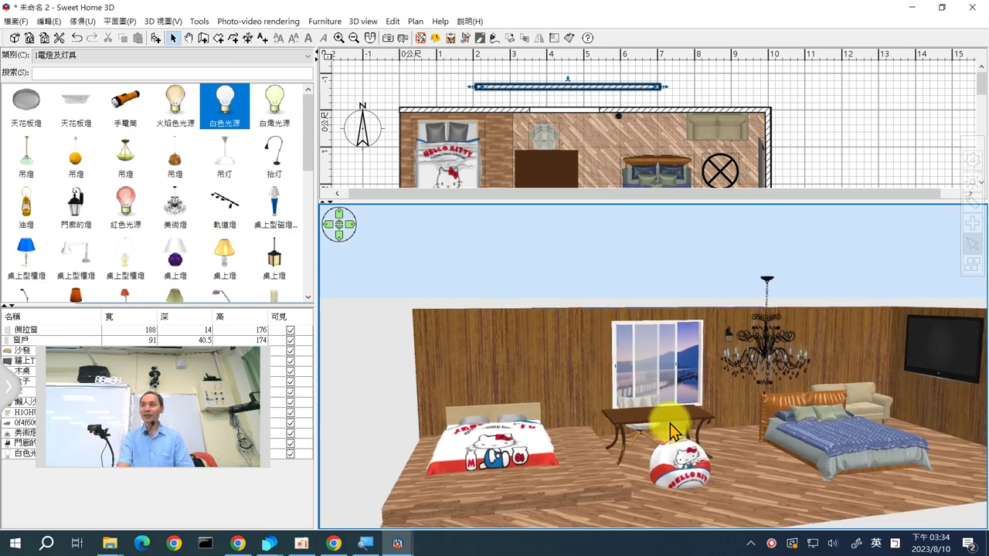
{"action": "scroll", "coordinate": [716, 456], "scroll_direction": "up", "scroll_amount": 5}
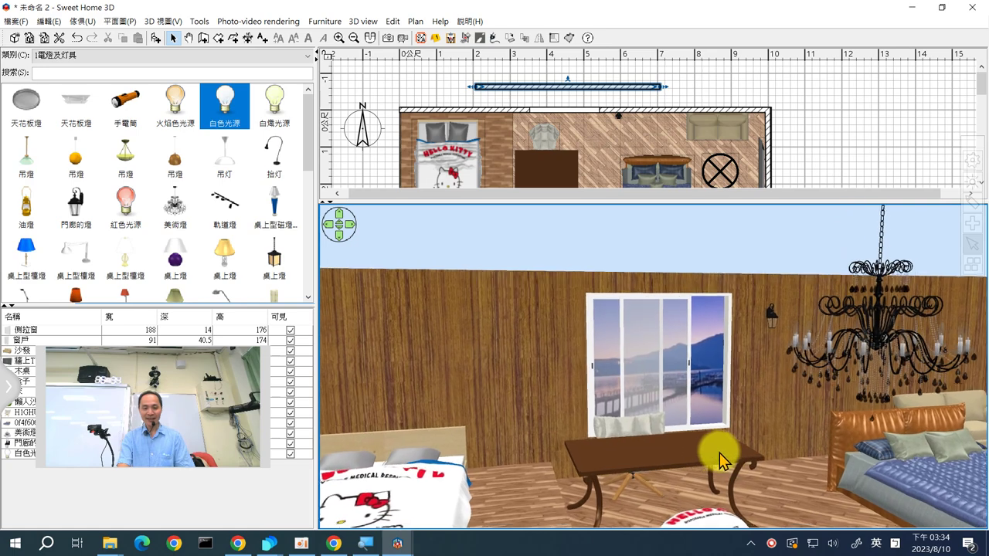
{"action": "scroll", "coordinate": [820, 510], "scroll_direction": "up", "scroll_amount": 1}
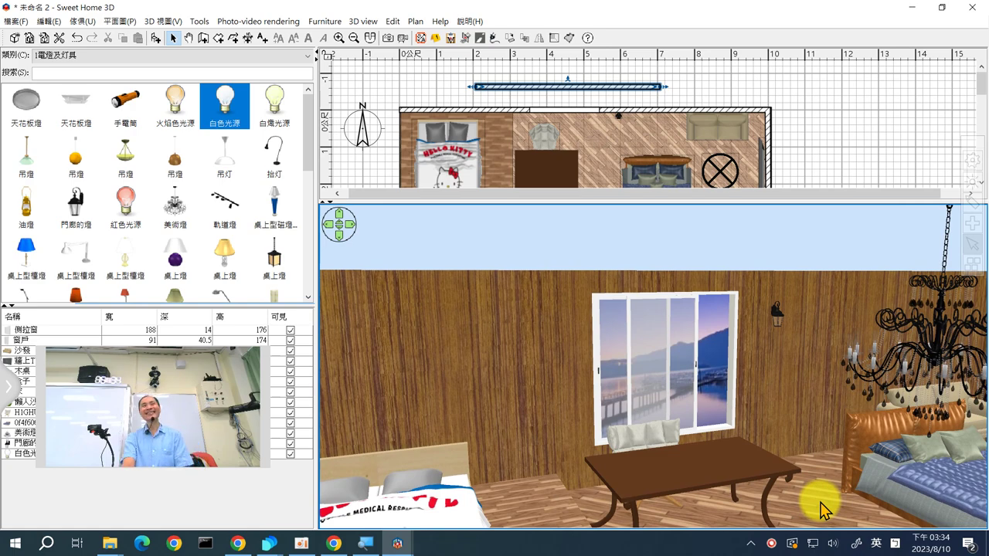
{"action": "left_click", "coordinate": [821, 162]}
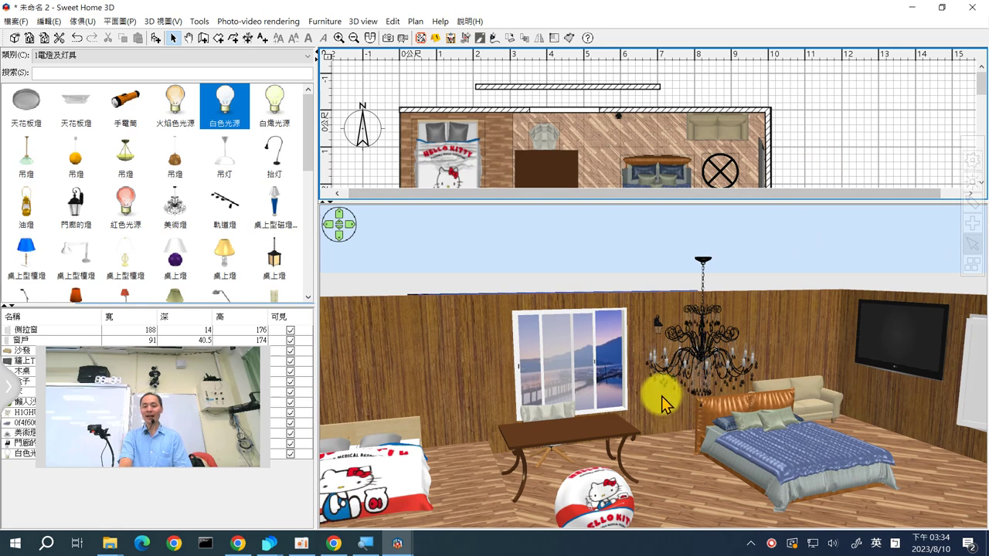
Step: Recall the stored 45度角 viewpoint to examine the room and its window backdrop
{"action": "right_click", "coordinate": [662, 396]}
{"action": "mouse_move", "coordinate": [717, 412]}
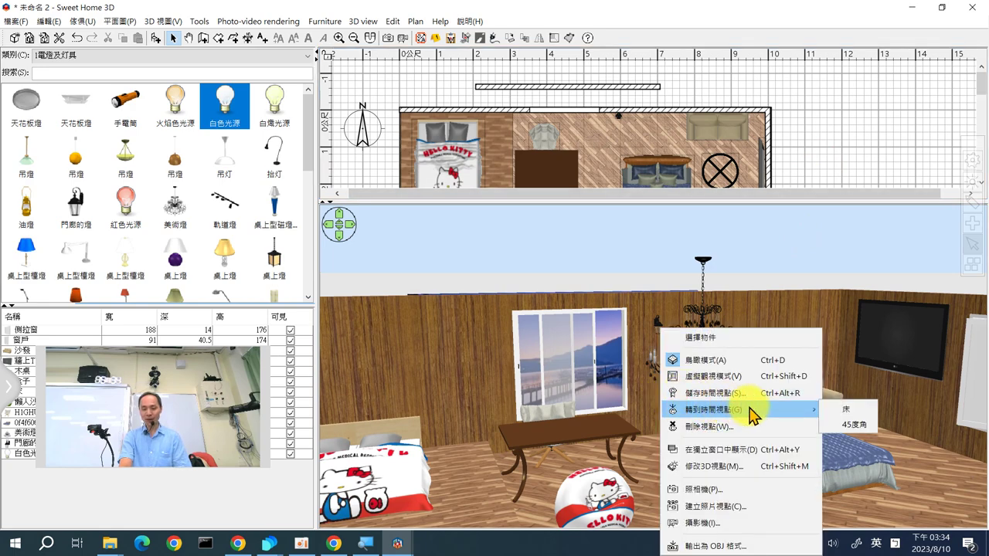
{"action": "left_click", "coordinate": [859, 423]}
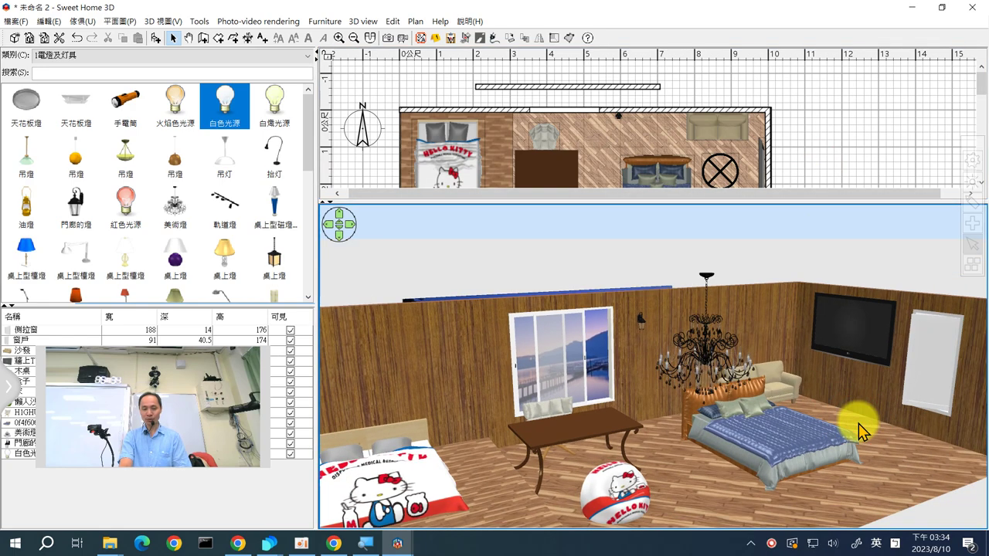
{"action": "scroll", "coordinate": [708, 472], "scroll_direction": "down", "scroll_amount": 2}
{"action": "scroll", "coordinate": [709, 473], "scroll_direction": "down", "scroll_amount": 1}
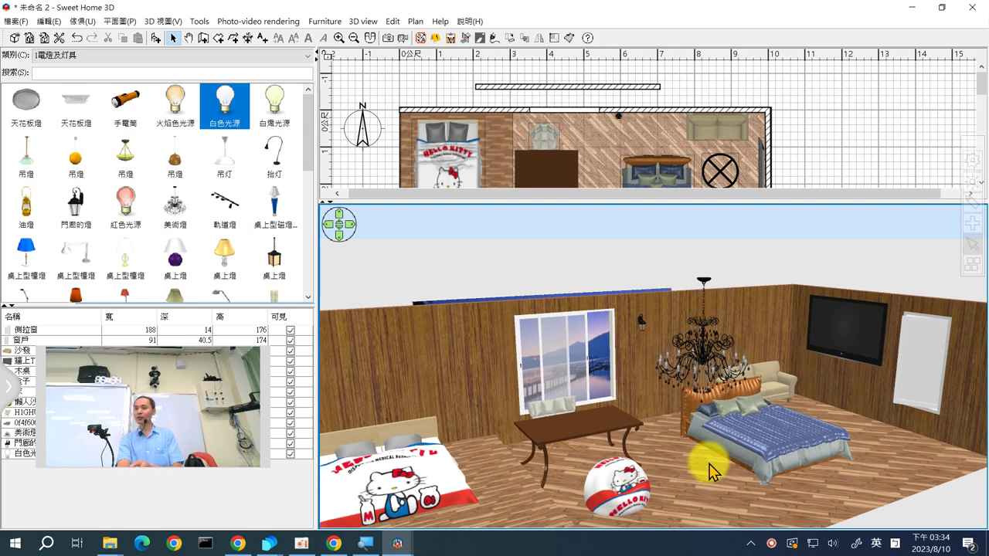
Step: Switch the 3D view to the stored 床 viewpoint
{"action": "right_click", "coordinate": [677, 327]}
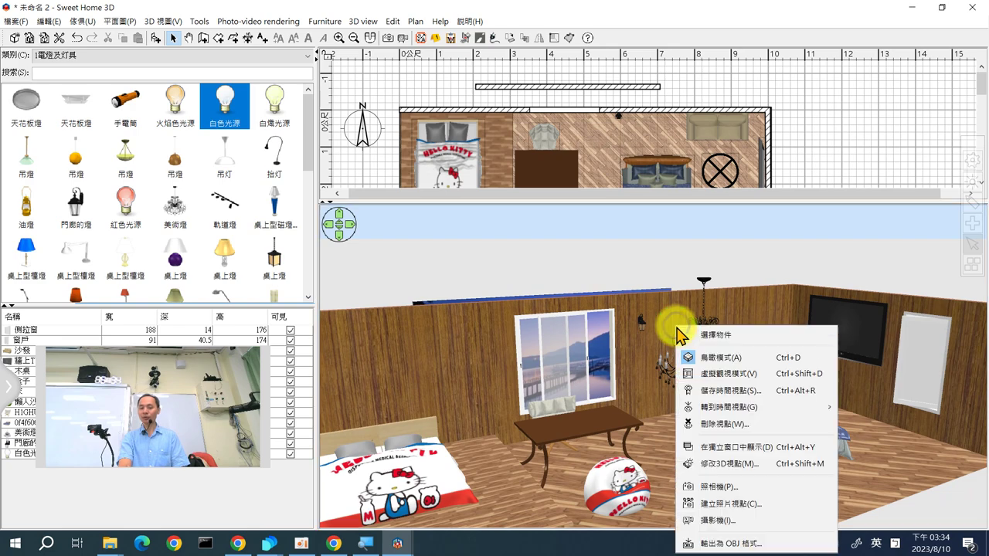
{"action": "mouse_move", "coordinate": [752, 410]}
{"action": "left_click", "coordinate": [854, 411]}
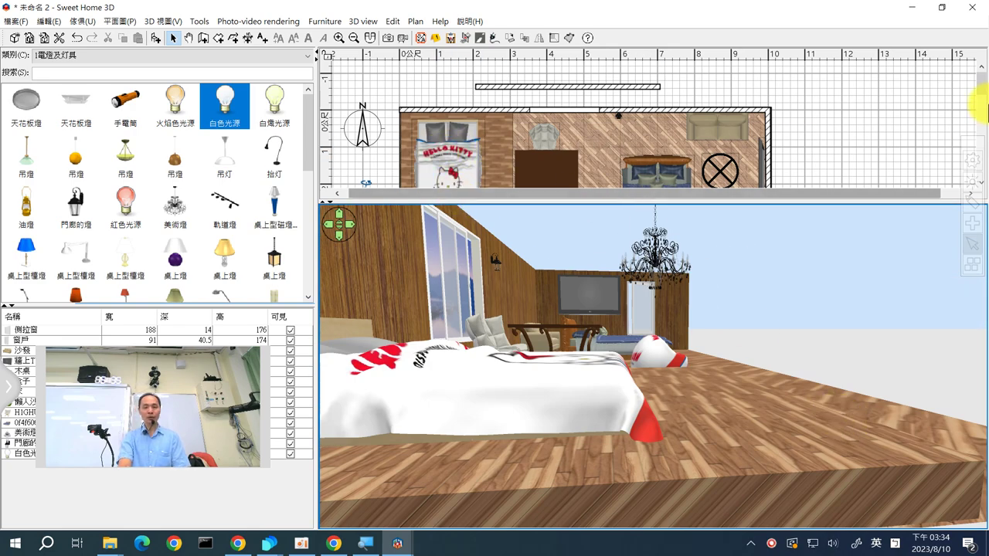
Step: Move the virtual visitor to the room's open side opposite the window, turn it to face the window and raise its viewing height
{"action": "left_click_drag", "start_coordinate": [981, 82], "coordinate": [981, 99]}
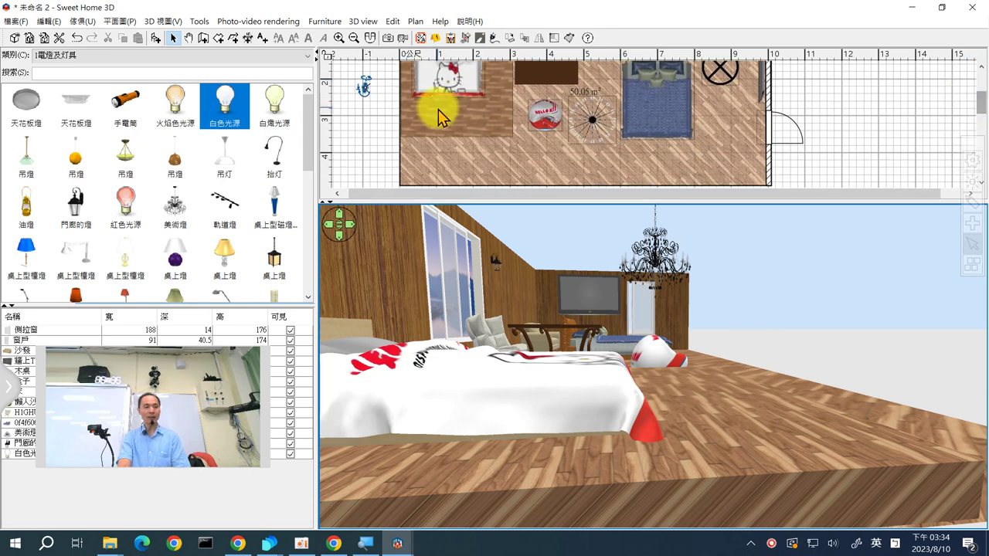
{"action": "left_click", "coordinate": [365, 85]}
{"action": "left_click_drag", "start_coordinate": [380, 96], "coordinate": [585, 170]}
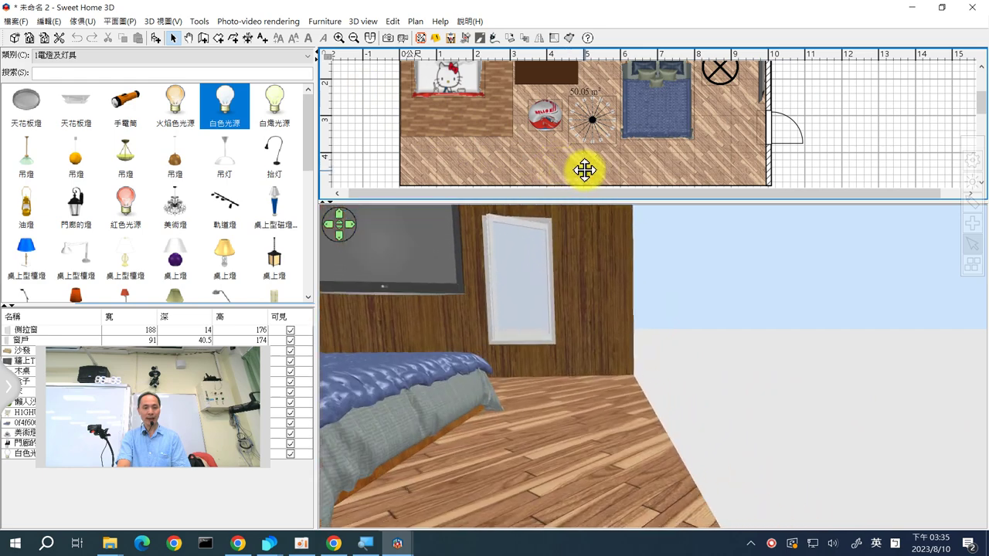
{"action": "left_click_drag", "start_coordinate": [584, 331], "coordinate": [413, 357]}
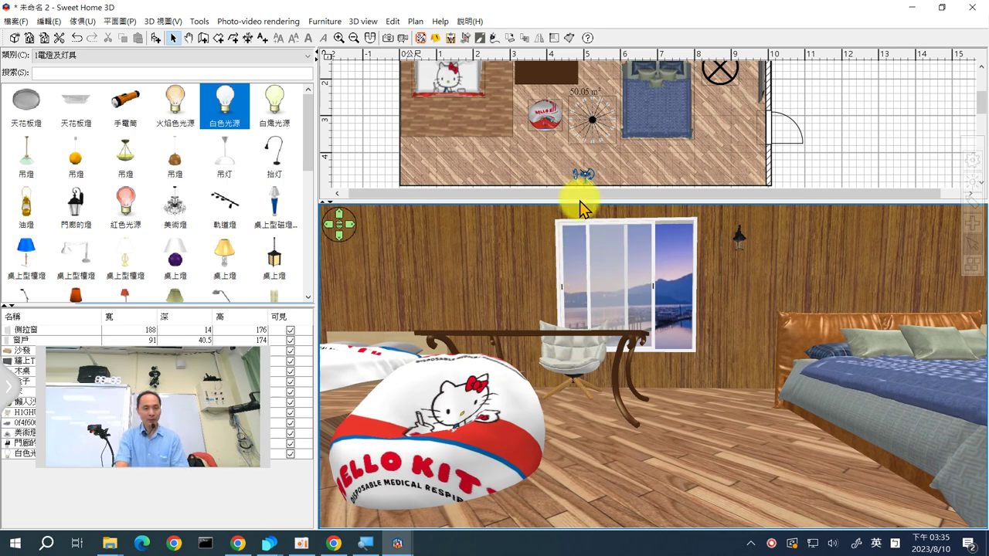
{"action": "left_click_drag", "start_coordinate": [583, 178], "coordinate": [582, 163]}
{"action": "mouse_move", "coordinate": [525, 347]}
{"action": "left_mouse_down"}
{"action": "mouse_move", "coordinate": [532, 331]}
{"action": "mouse_move", "coordinate": [539, 367]}
{"action": "mouse_move", "coordinate": [513, 358]}
{"action": "mouse_move", "coordinate": [527, 357]}
{"action": "left_mouse_up"}
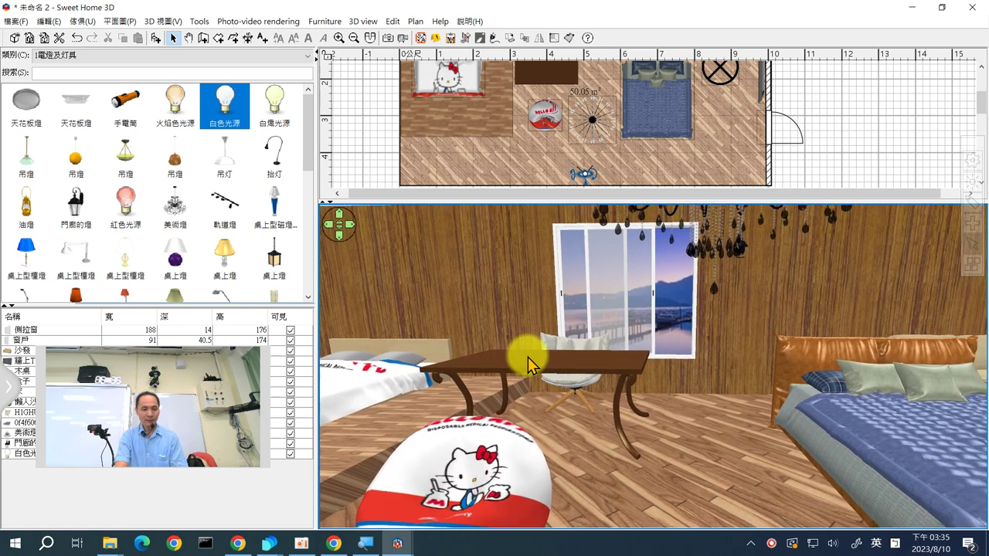
Step: Open photo creation for the current view, start a trial render and stop it
{"action": "left_click", "coordinate": [387, 38]}
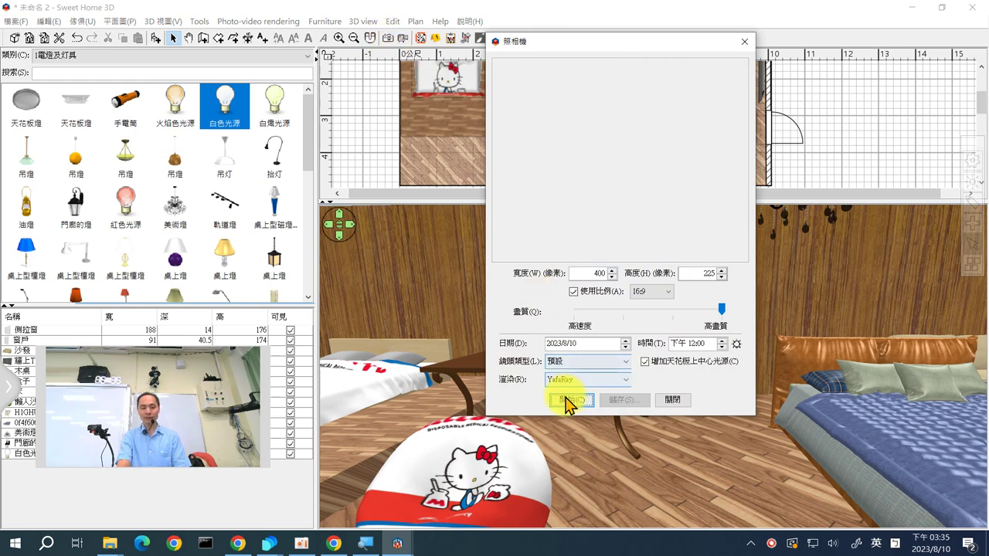
{"action": "left_click", "coordinate": [570, 401]}
{"action": "left_click_drag", "start_coordinate": [633, 51], "coordinate": [459, 66]}
{"action": "left_click", "coordinate": [399, 417]}
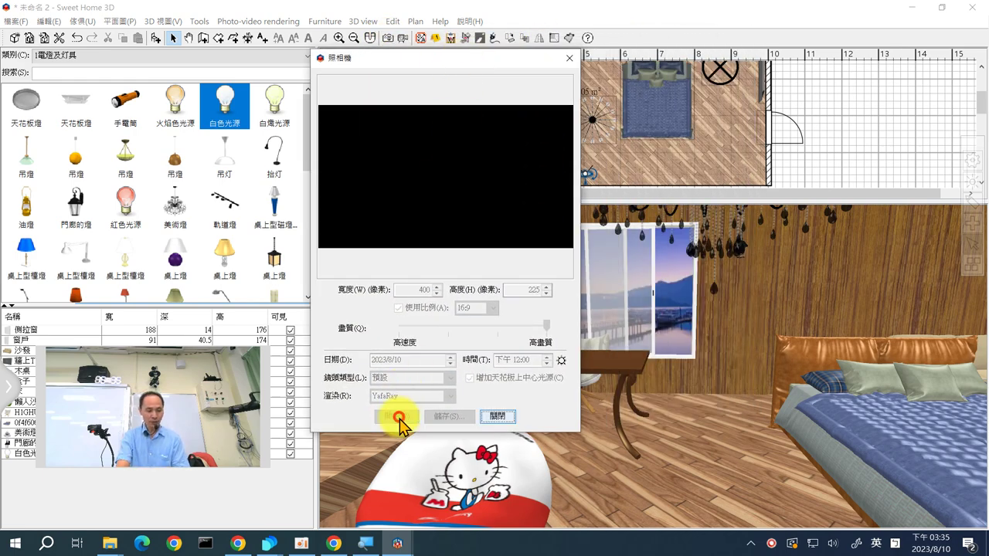
Step: Set the photo's time to 下午 4:00, start the render and place the dialog clear of the window in the 3D view
{"action": "left_click_drag", "start_coordinate": [495, 360], "coordinate": [517, 360]}
{"action": "left_click", "coordinate": [518, 360]}
{"action": "left_click", "coordinate": [546, 363]}
{"action": "left_click", "coordinate": [546, 363]}
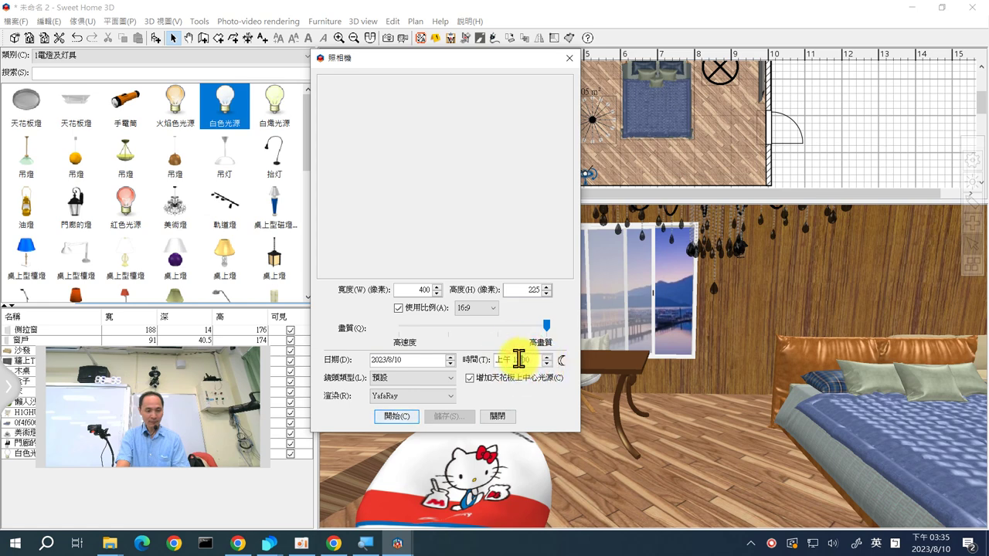
{"action": "left_click", "coordinate": [548, 363]}
{"action": "left_click", "coordinate": [547, 363]}
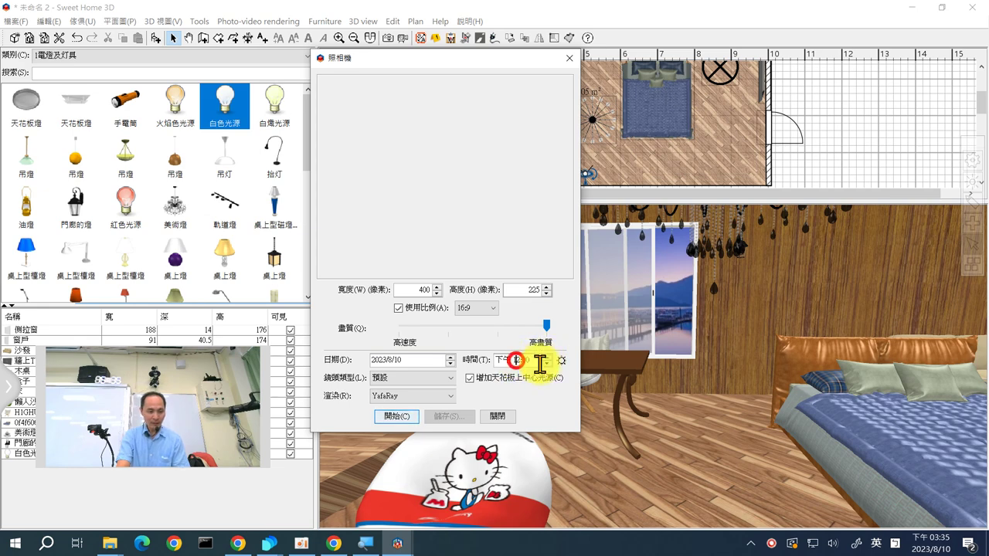
{"action": "left_click", "coordinate": [547, 364]}
{"action": "left_click", "coordinate": [547, 363]}
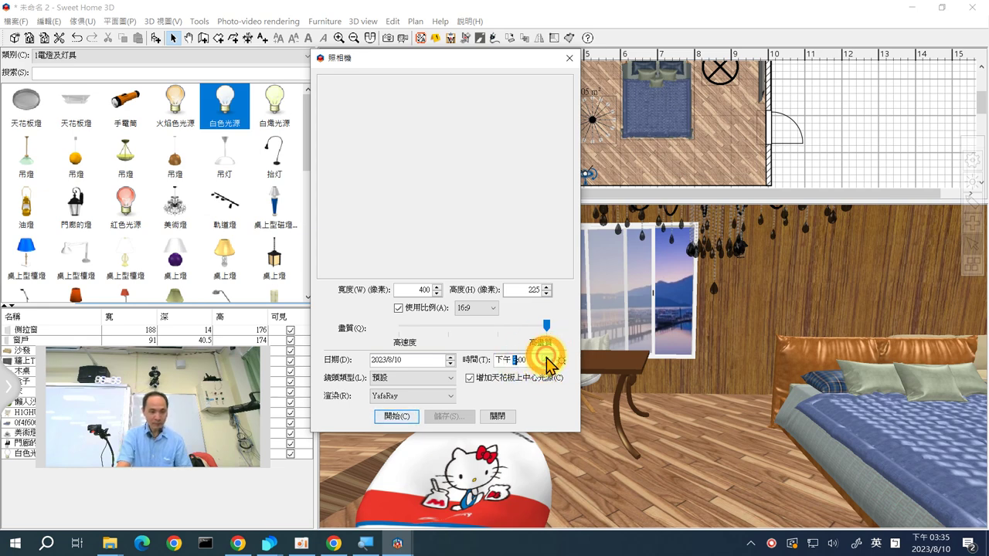
{"action": "left_click", "coordinate": [396, 416]}
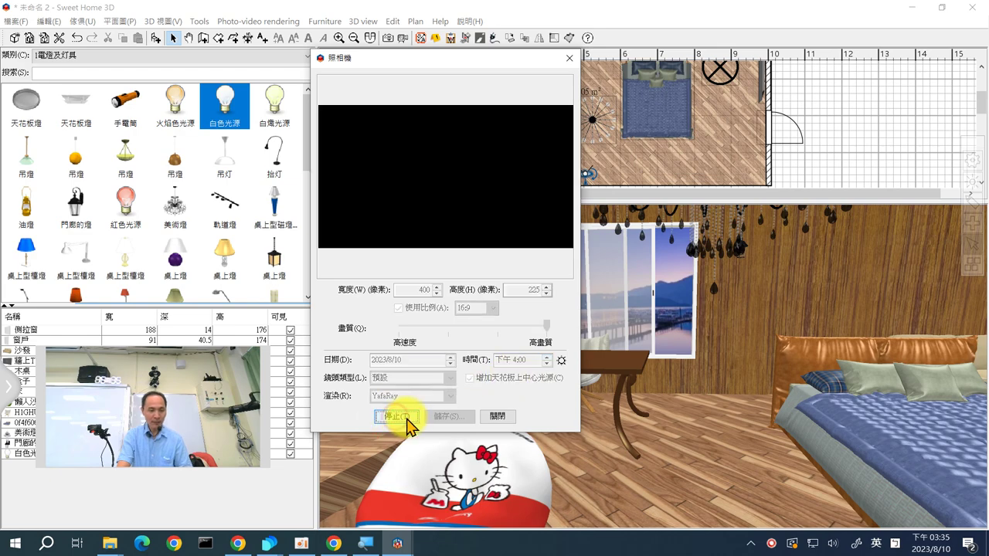
{"action": "left_click_drag", "start_coordinate": [503, 62], "coordinate": [910, 67]}
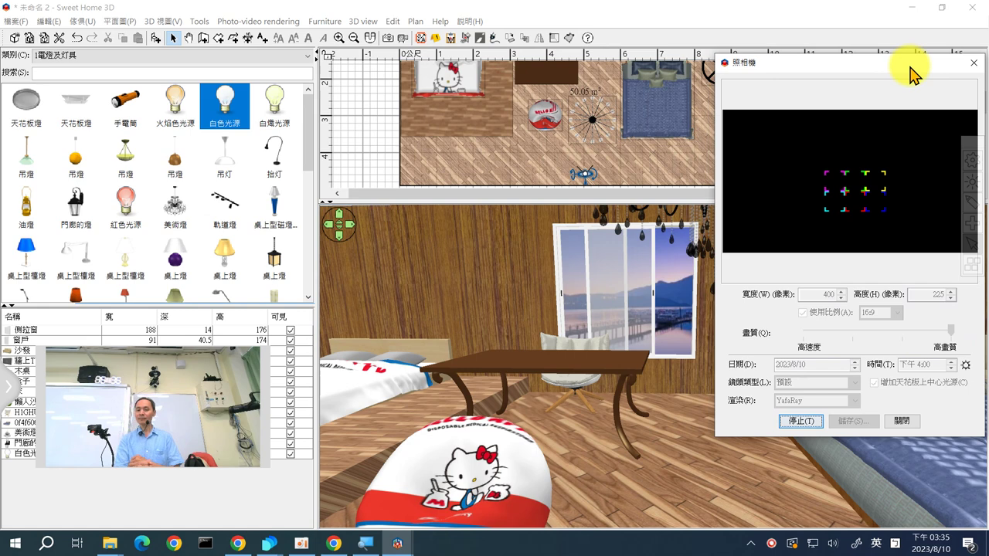